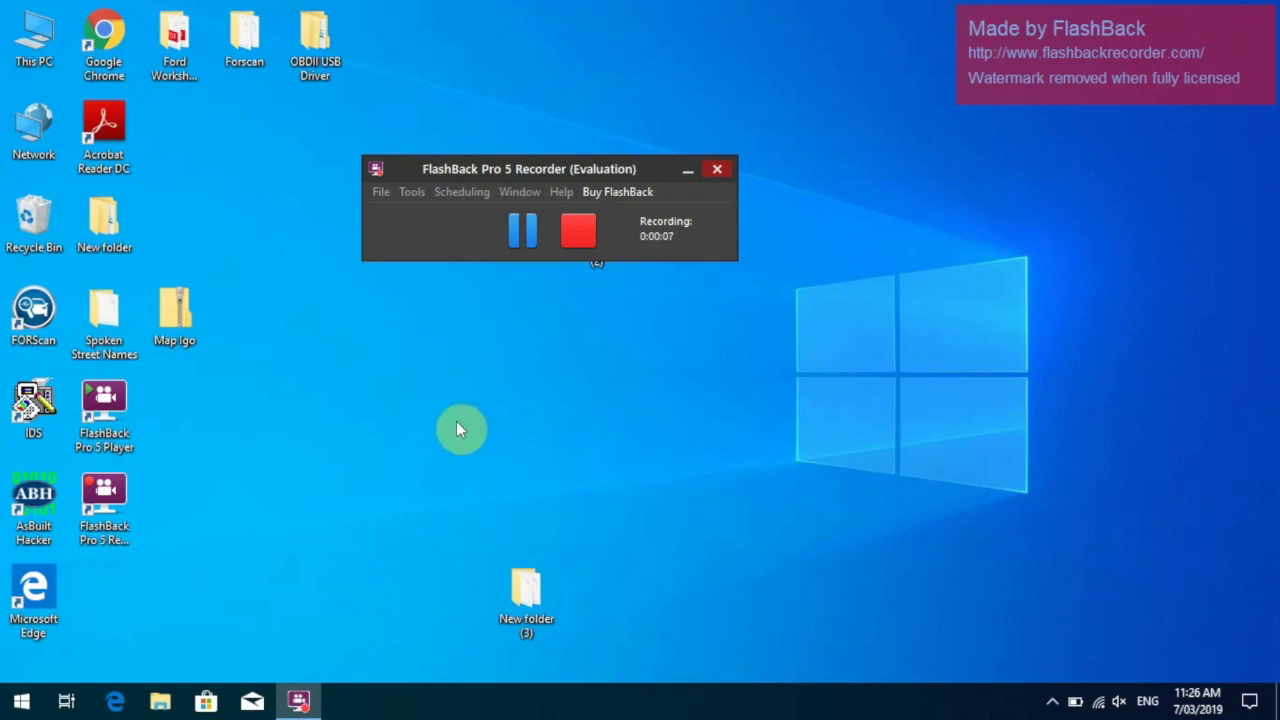
double_click(118, 56)
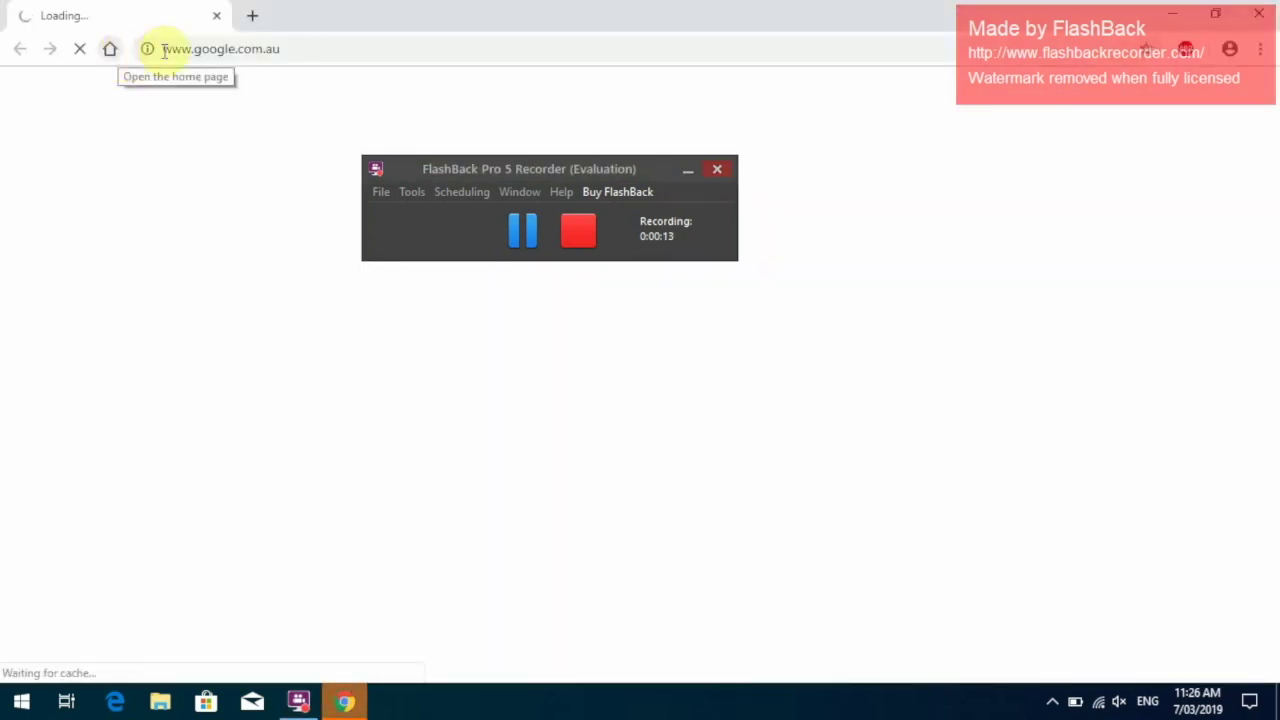
left_click(245, 50)
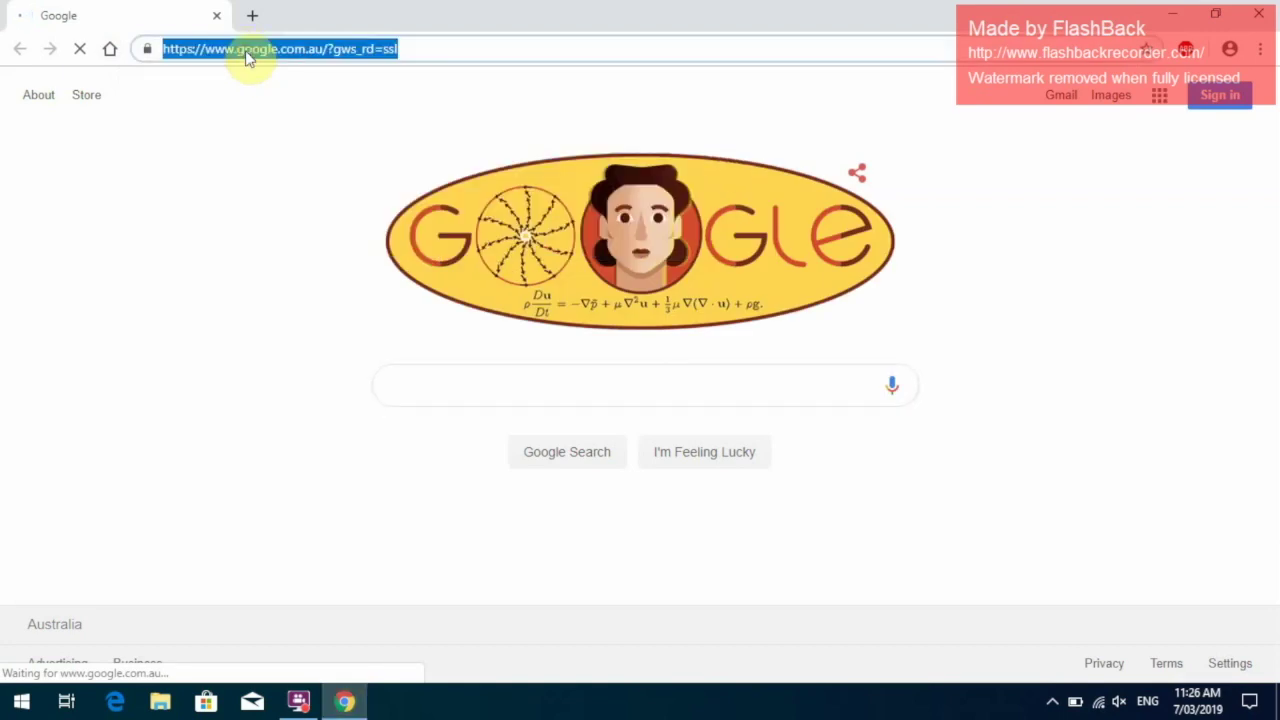
type("www.k")
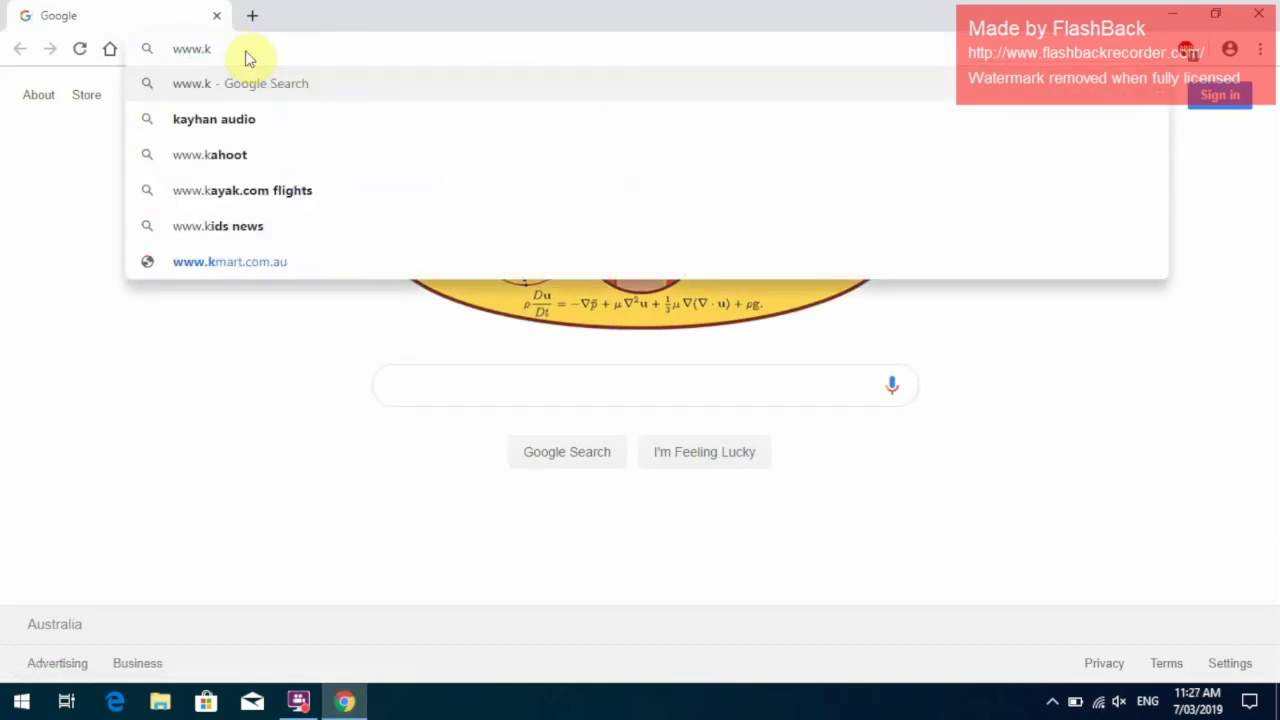
type("ayhan")
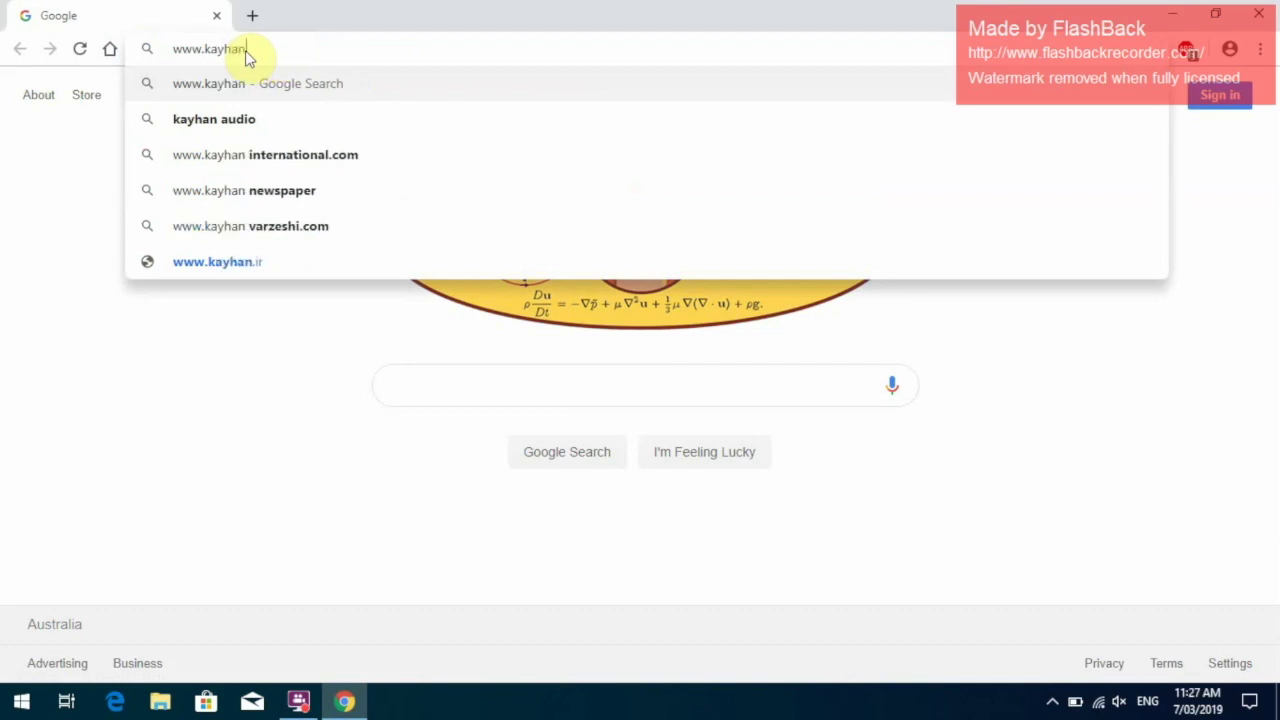
type("audi")
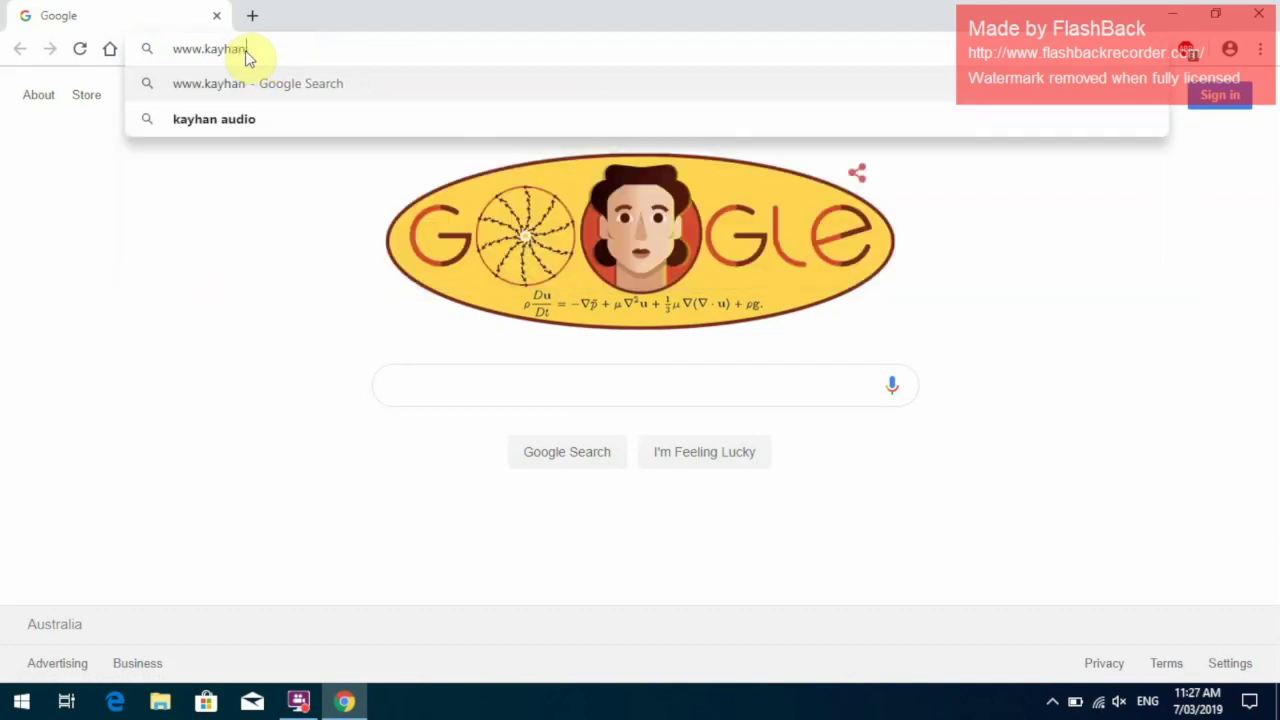
type("o.com.au")
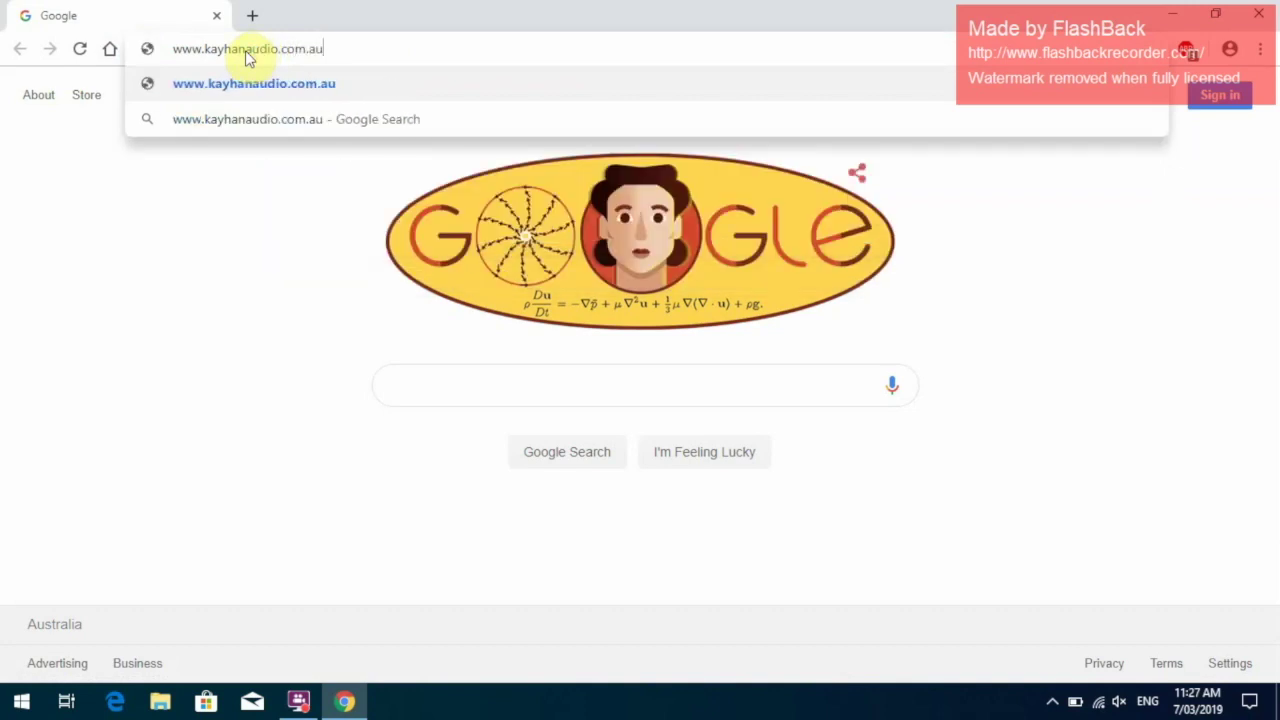
key("Return")
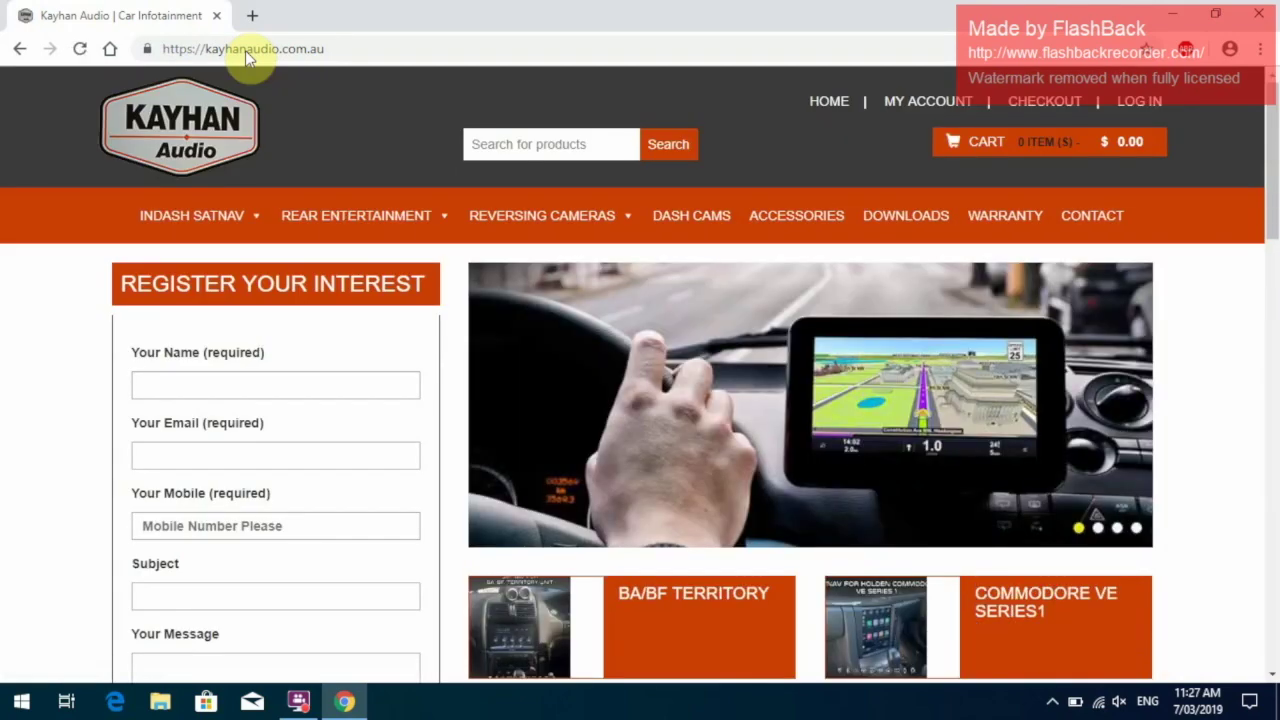
- Go to the site's DOWNLOADS page and scroll down to the FG Software Update link
left_click(928, 224)
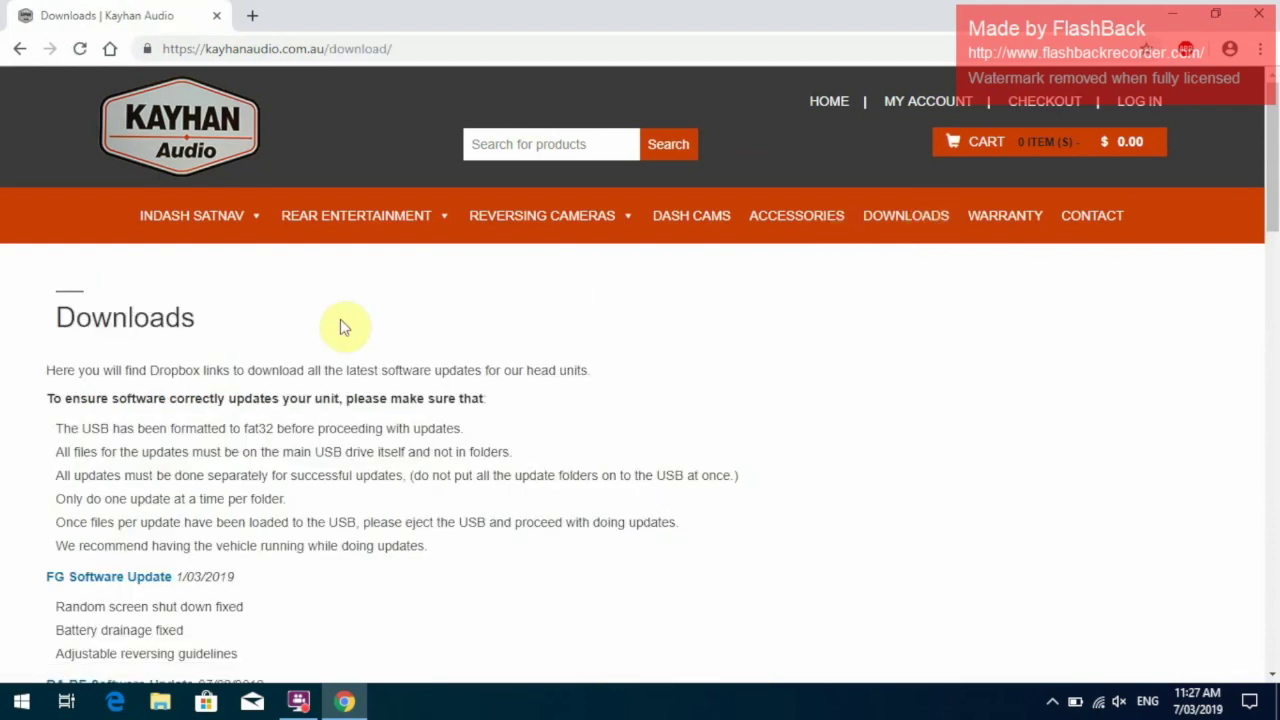
scroll(340, 320, "down", 2)
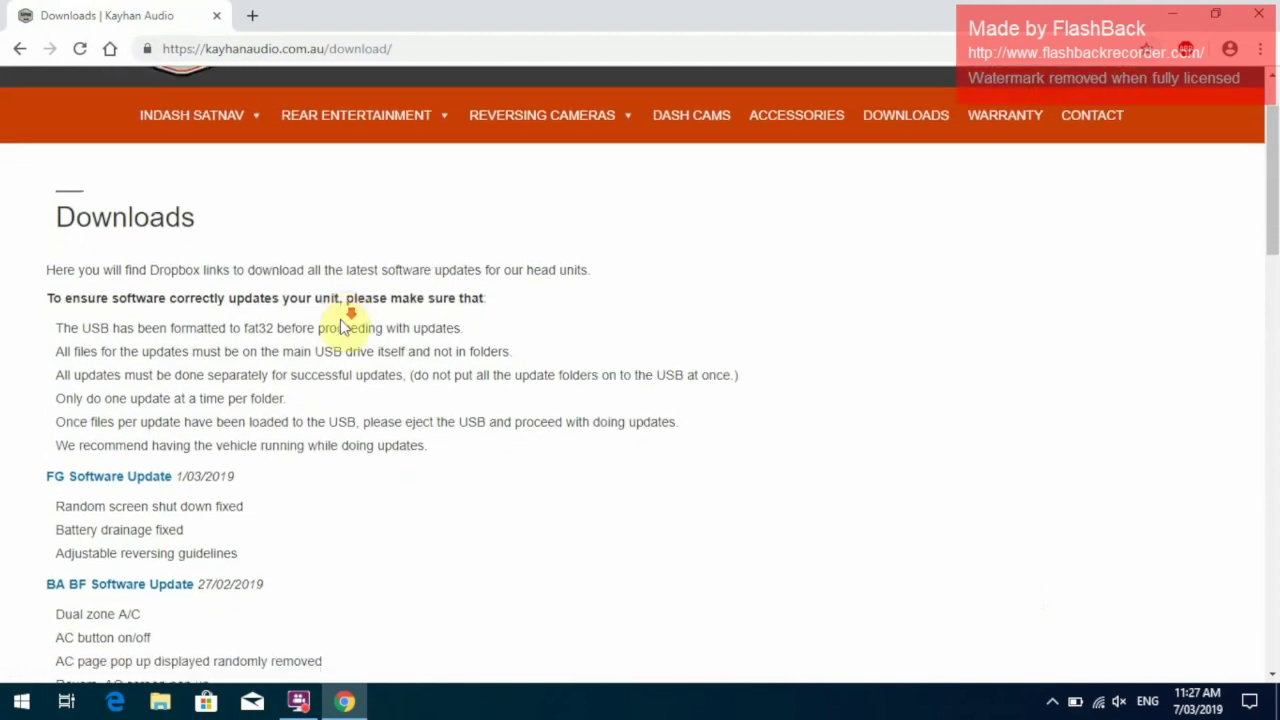
scroll(343, 322, "down", 1)
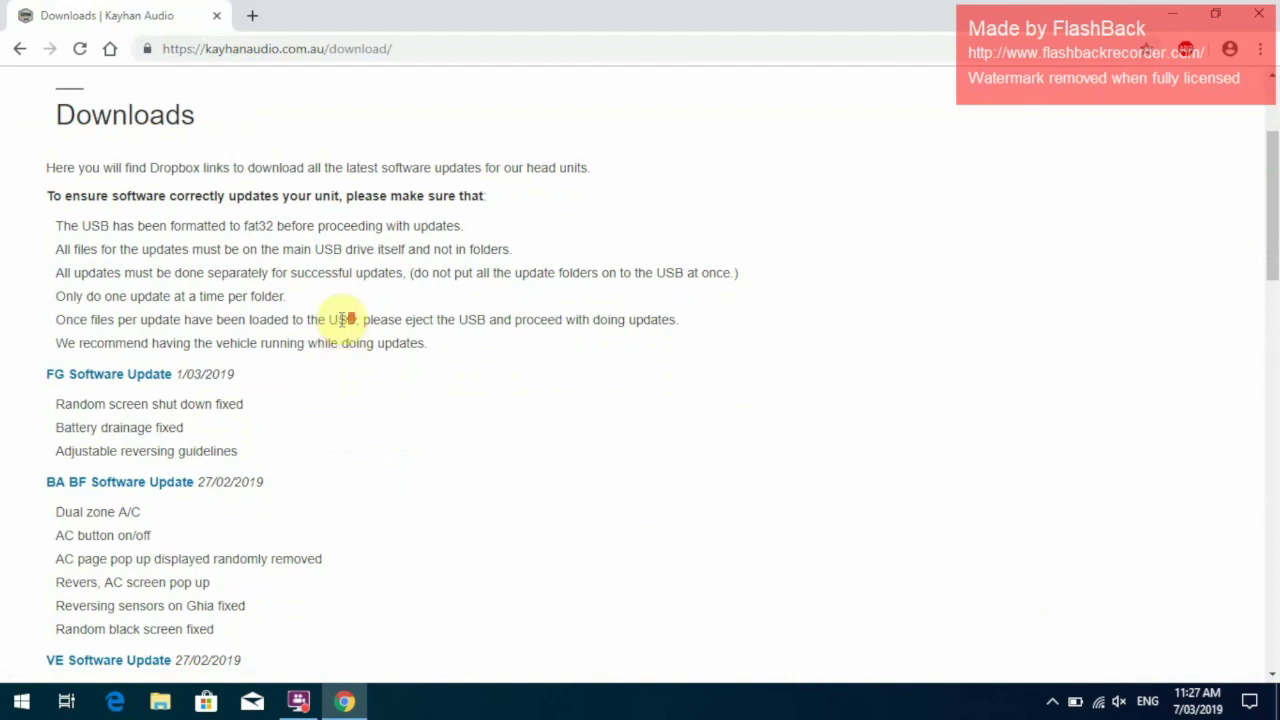
scroll(340, 320, "down", 2)
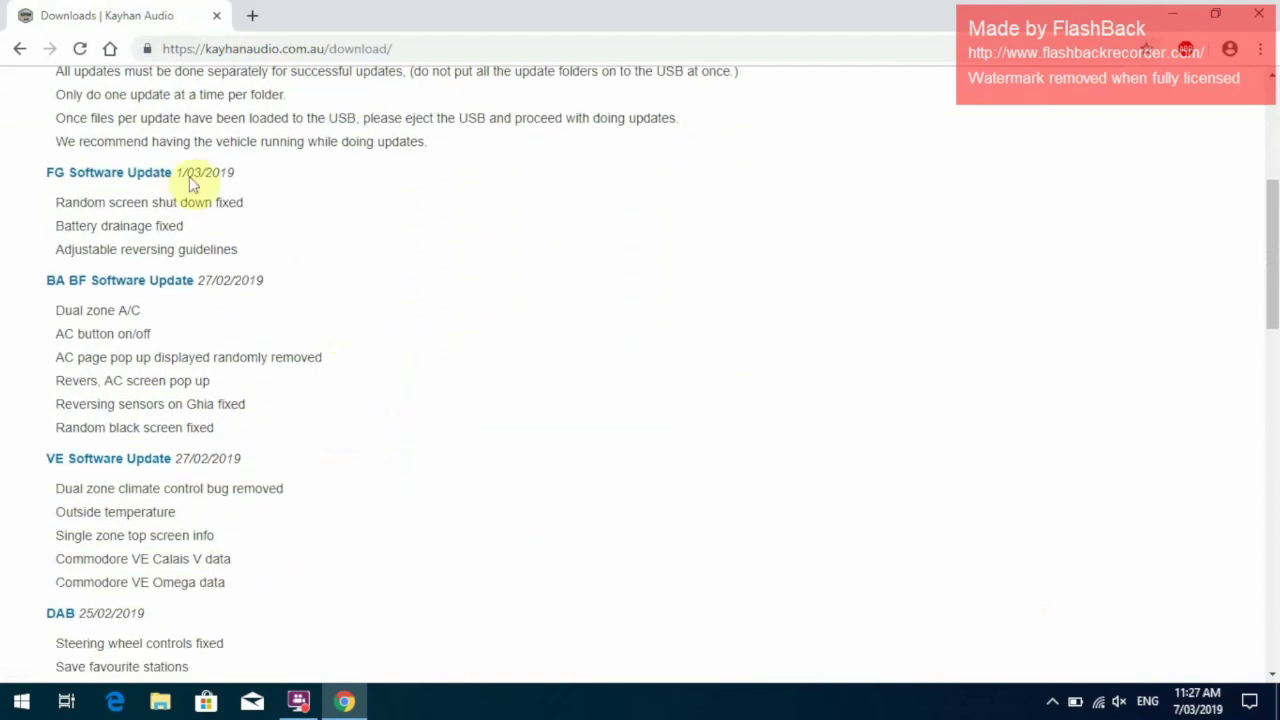
- Open FG Software Update on Dropbox and direct-download the Canbus folder as a zip
left_click(139, 176)
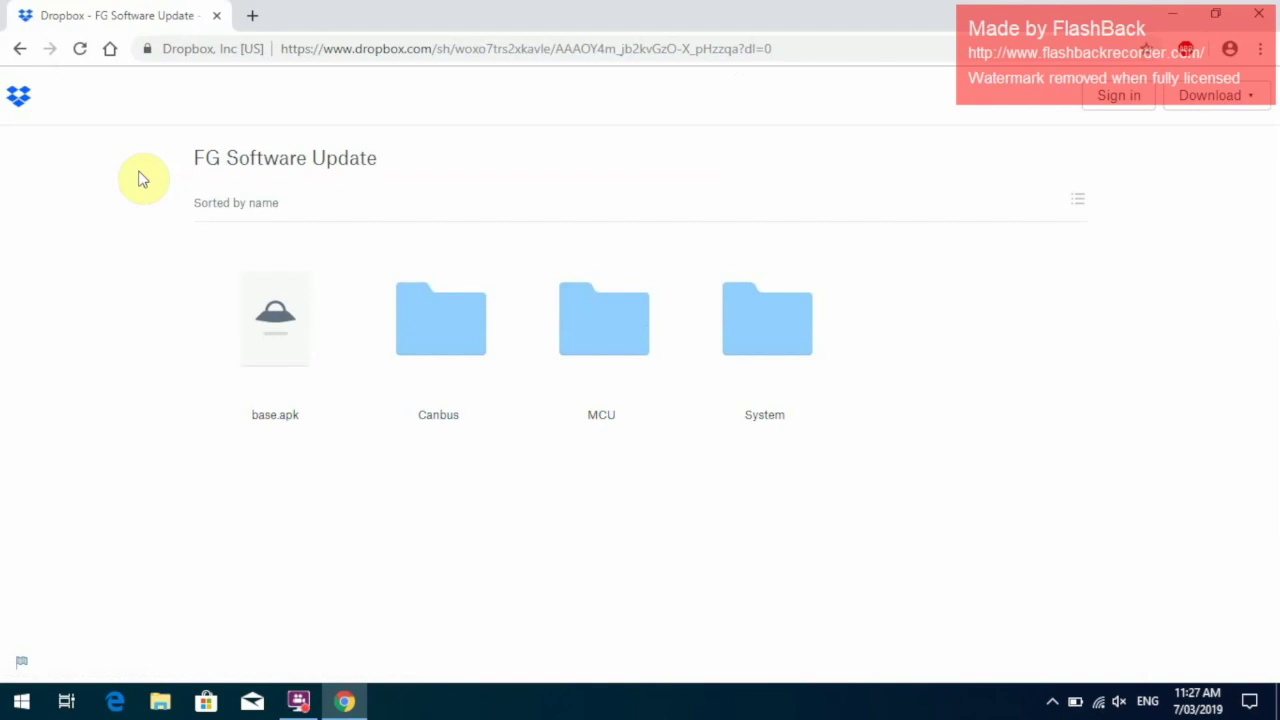
left_click(472, 344)
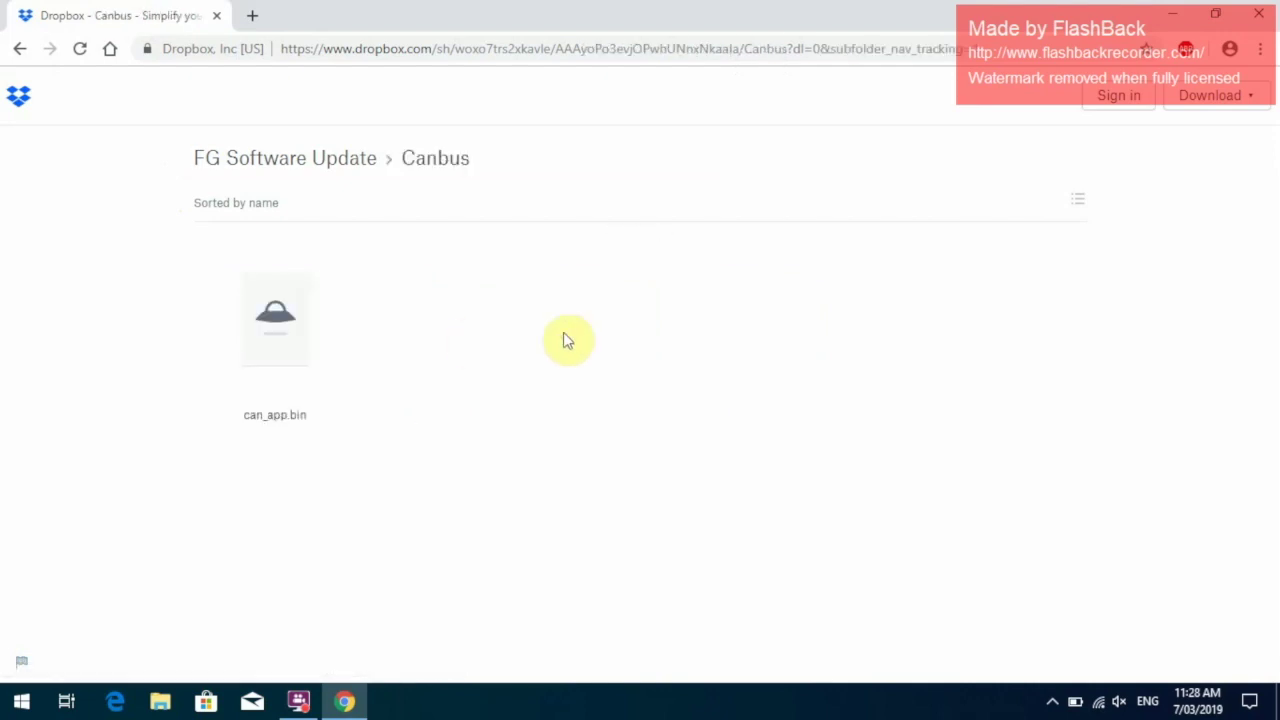
left_click(1251, 106)
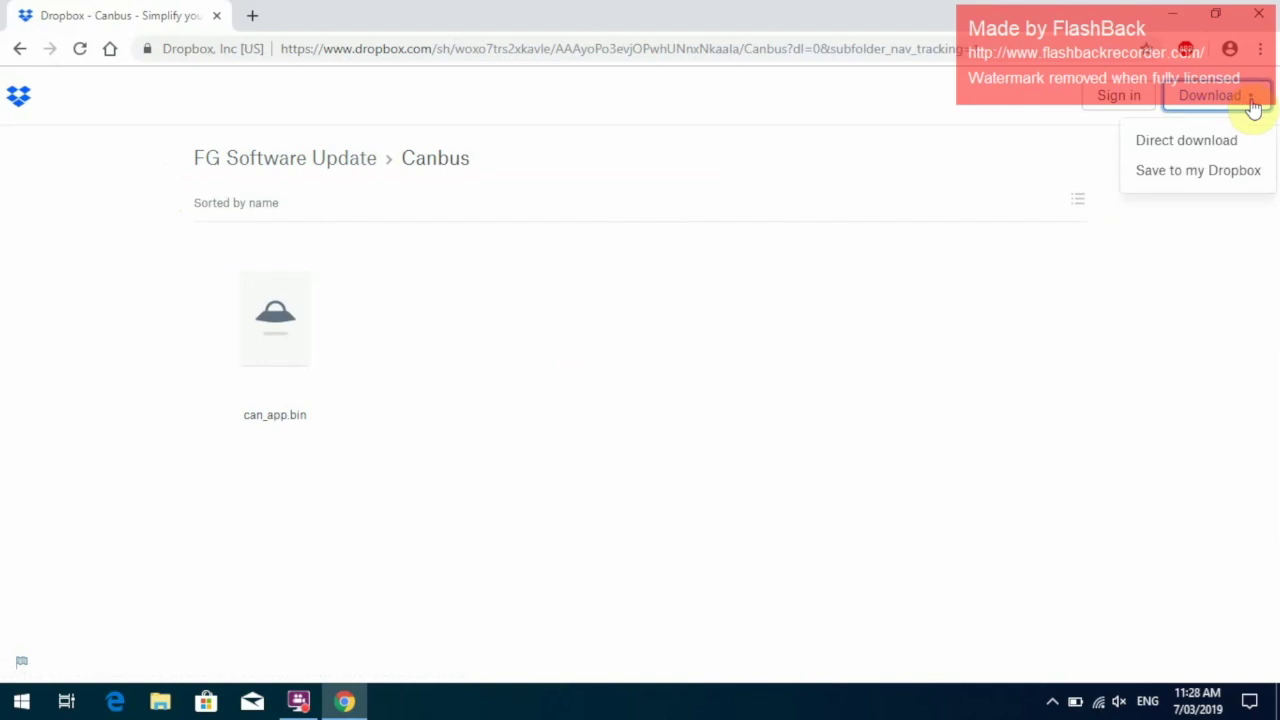
left_click(1222, 145)
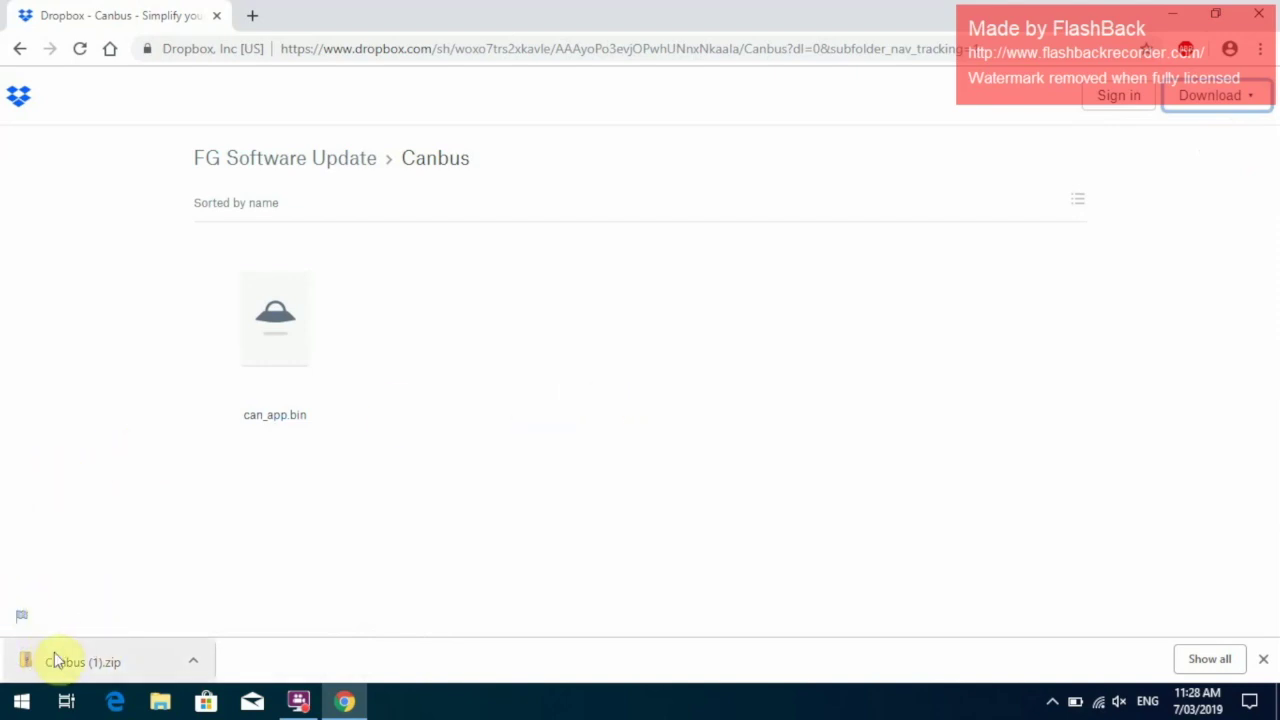
- Bring up the download options for the MCU and System folders in FG Software Update
left_click(19, 49)
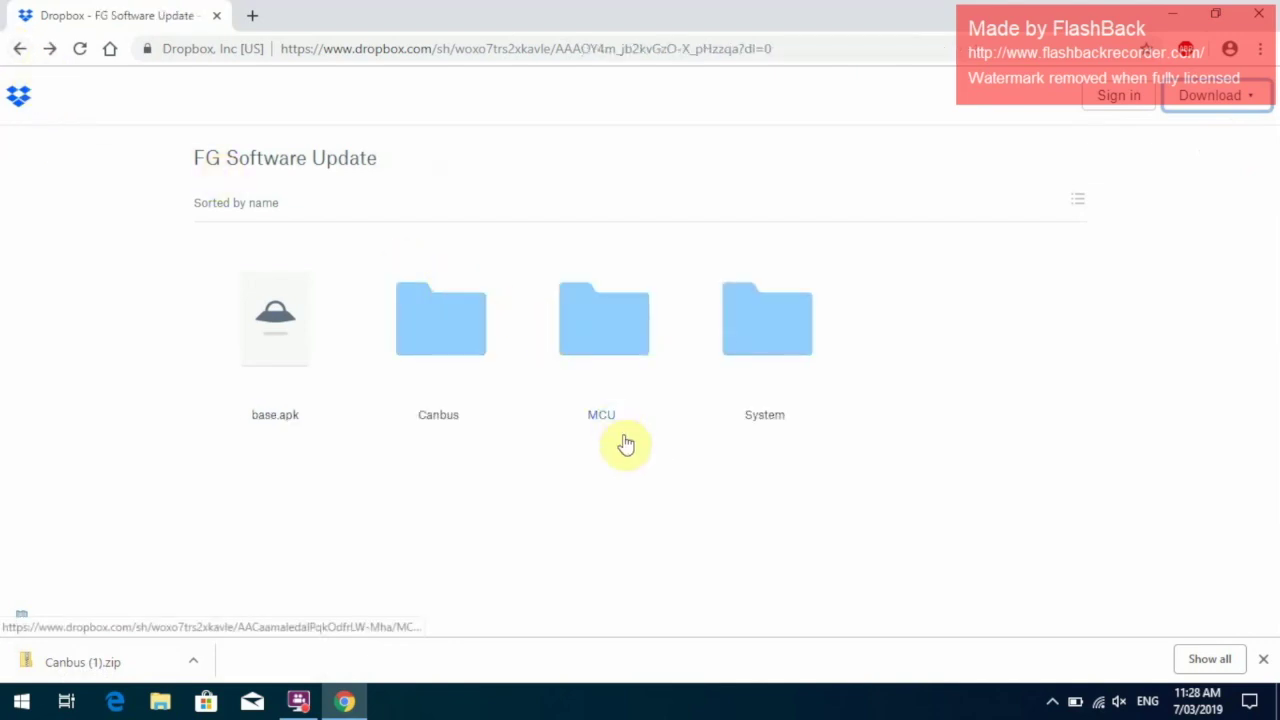
left_click(608, 420)
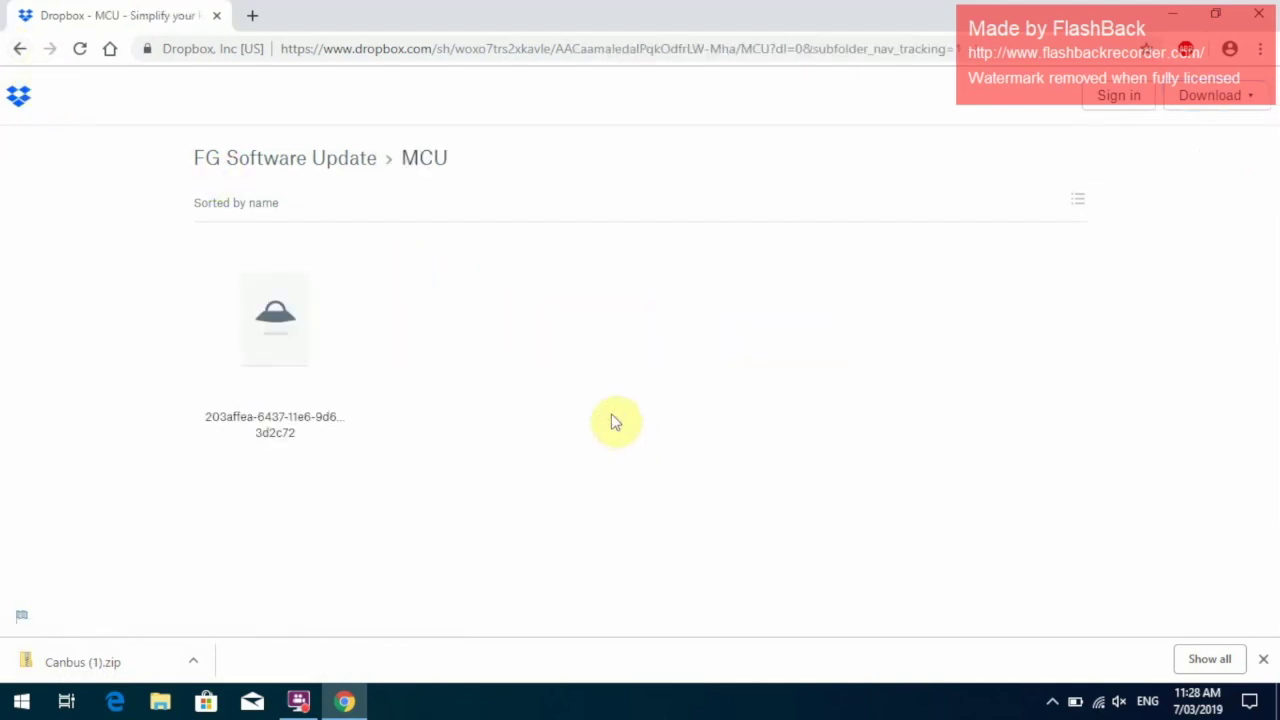
left_click(1252, 100)
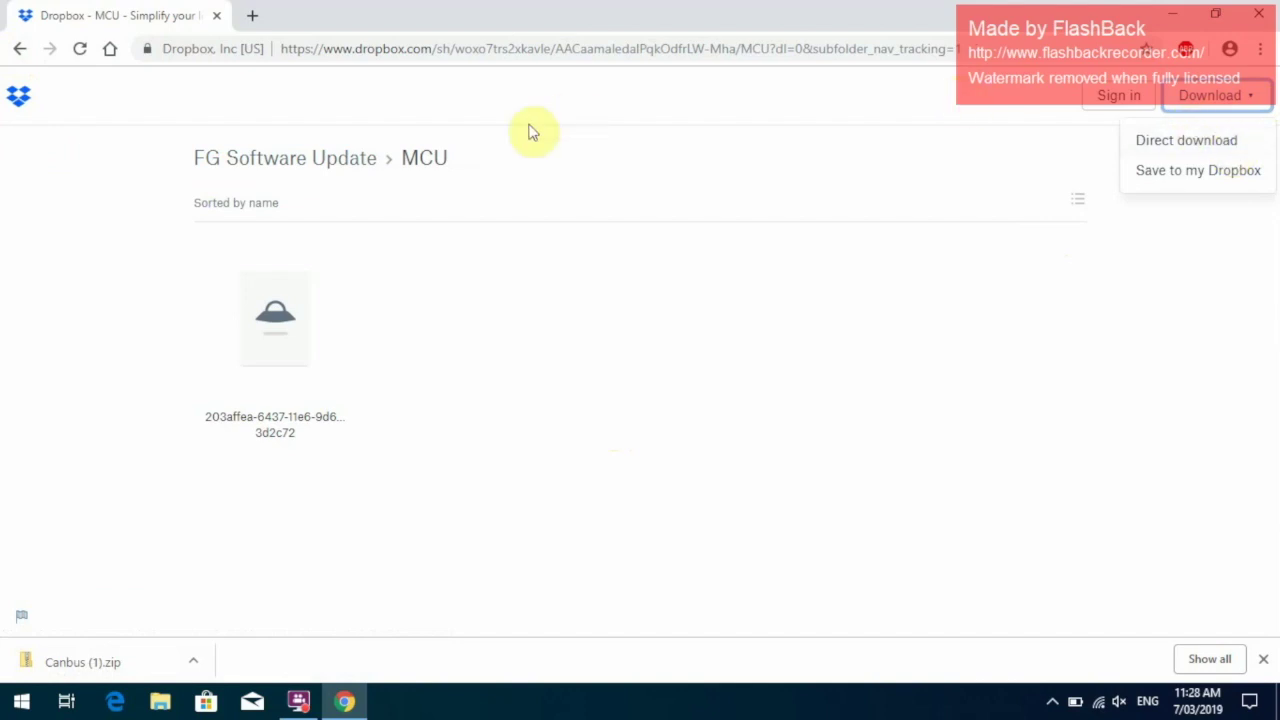
left_click(16, 49)
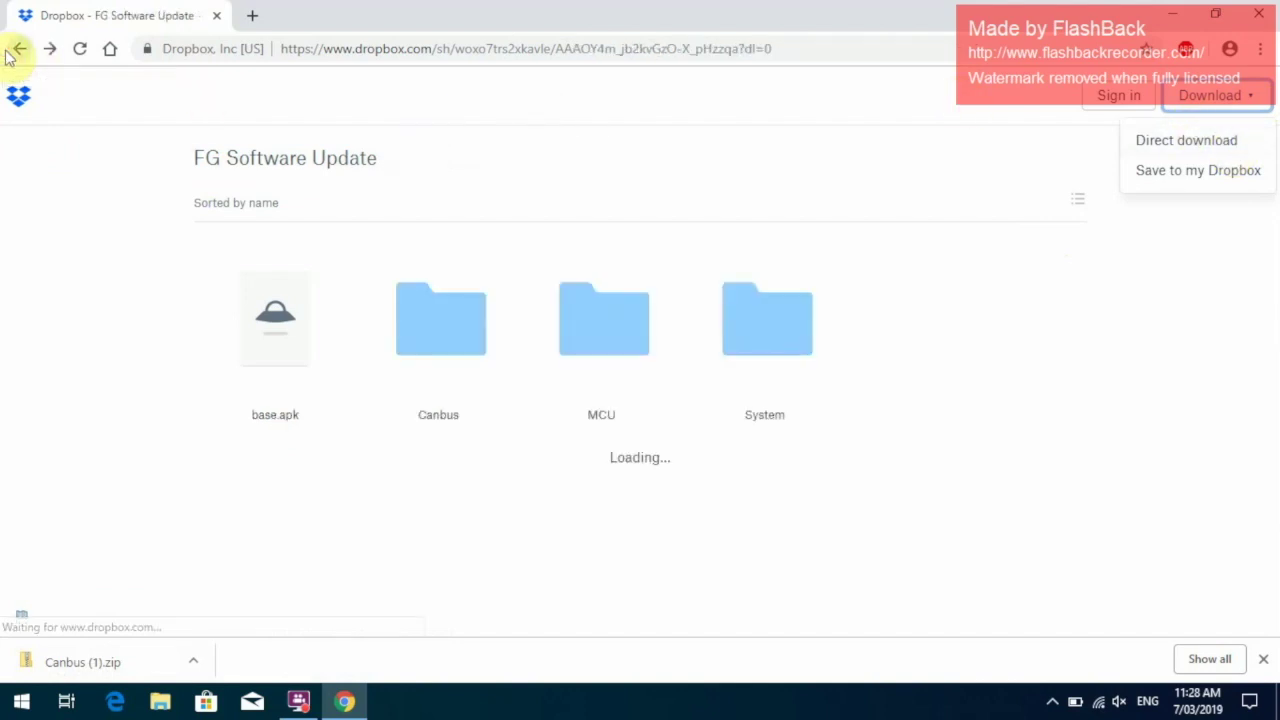
left_click(780, 361)
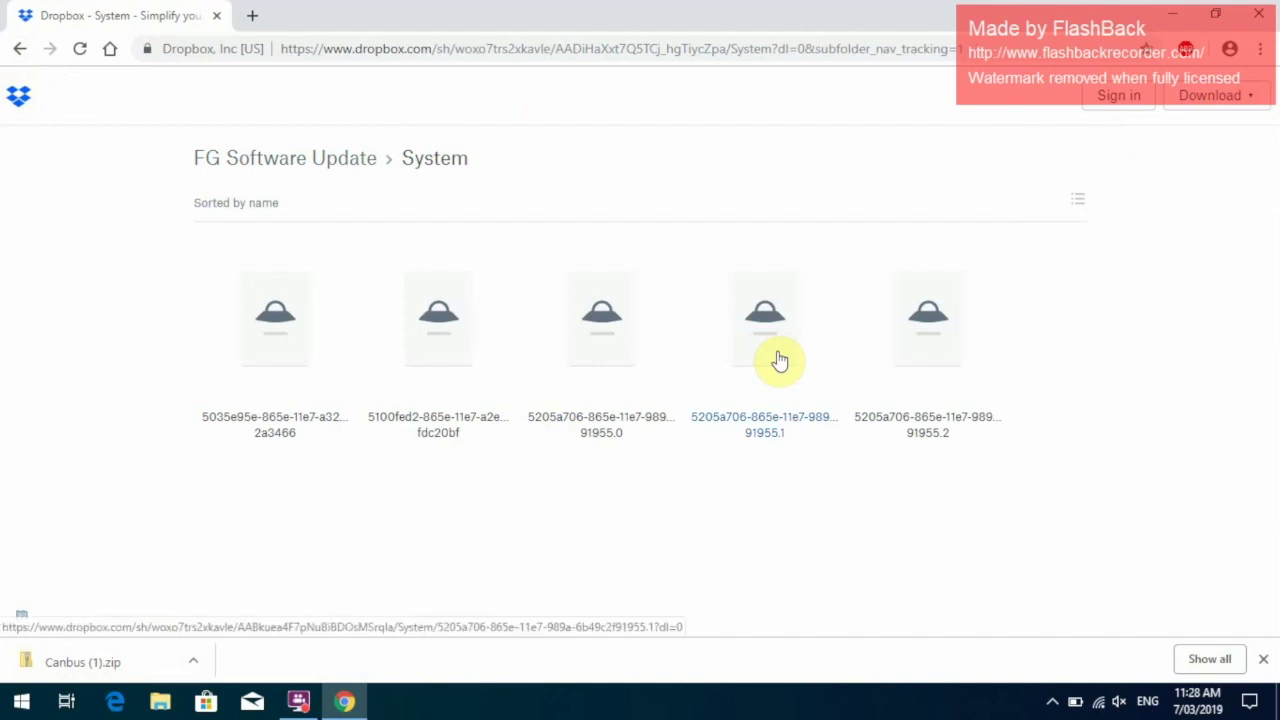
left_click(1263, 100)
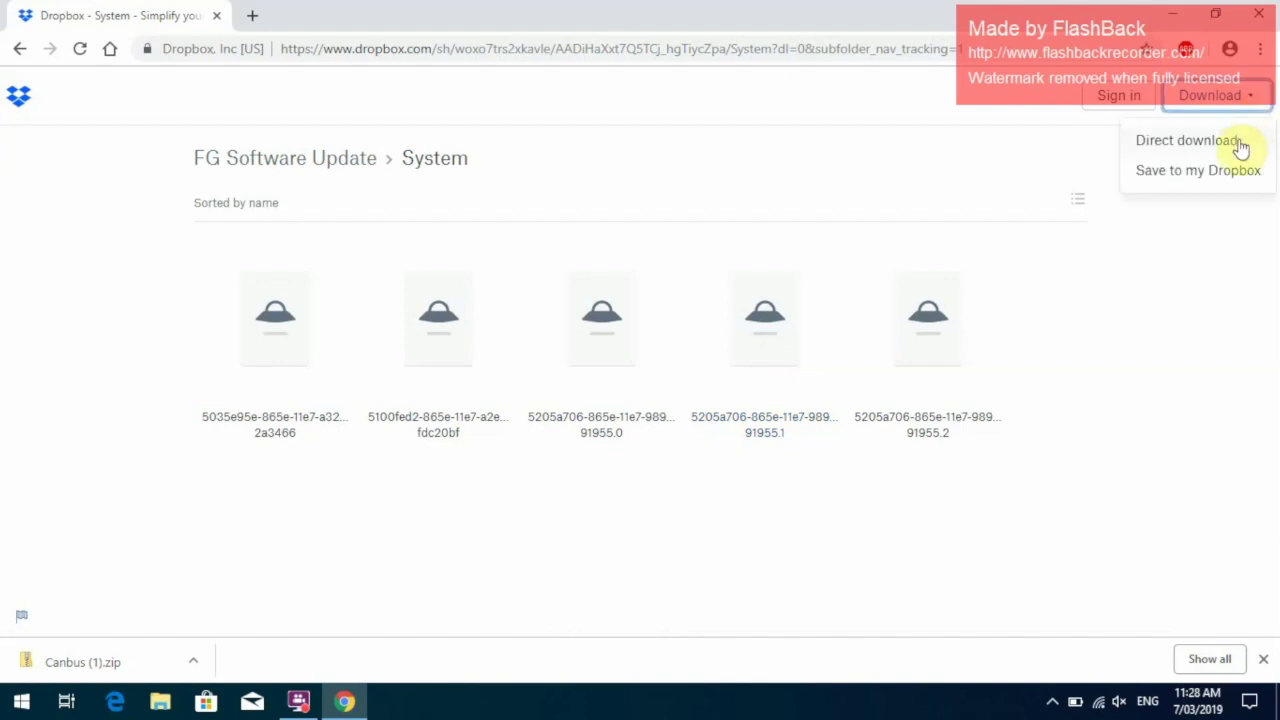
- Open the base.apk file's download options, then minimise Chrome to the desktop
left_click(17, 52)
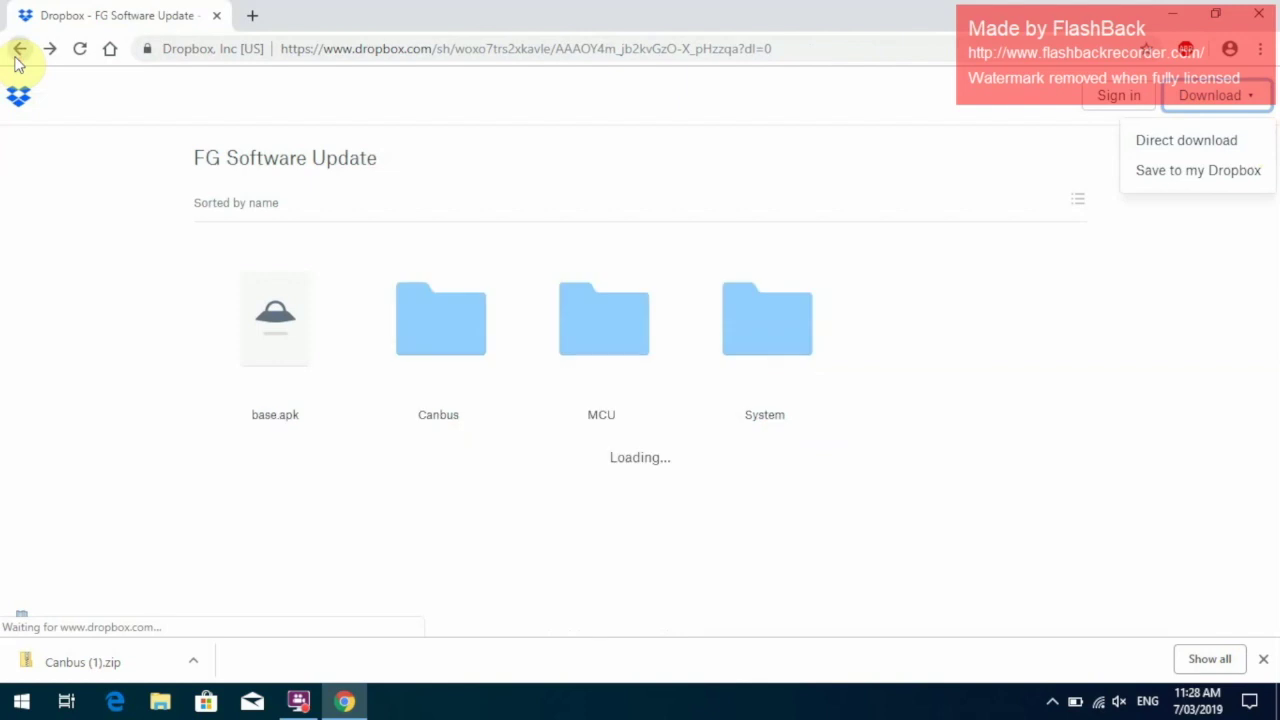
left_click(262, 418)
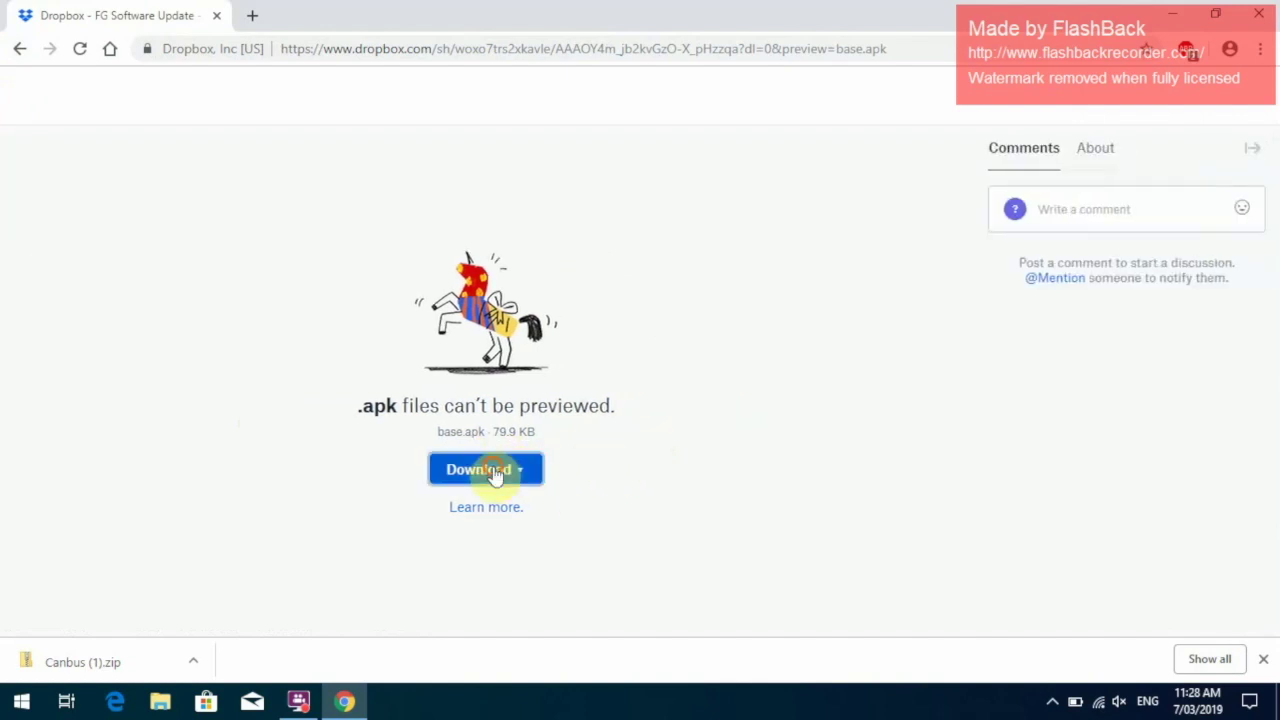
left_click(493, 472)
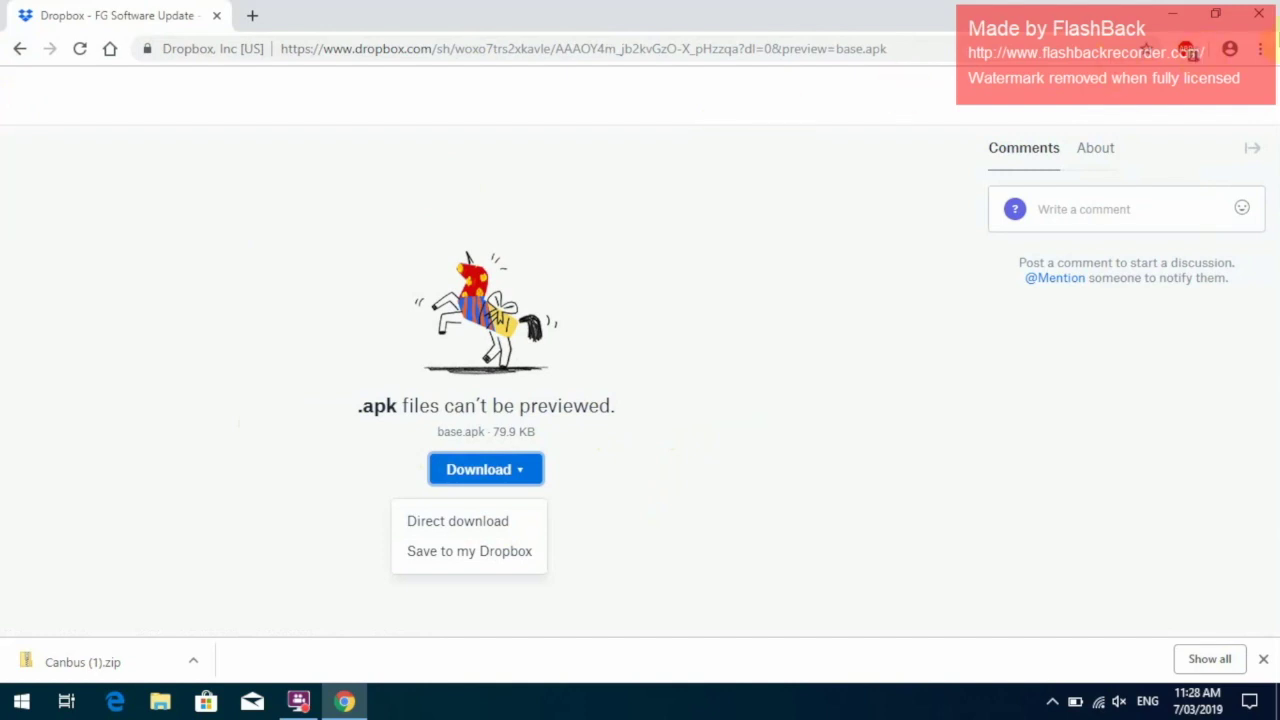
left_click(1182, 13)
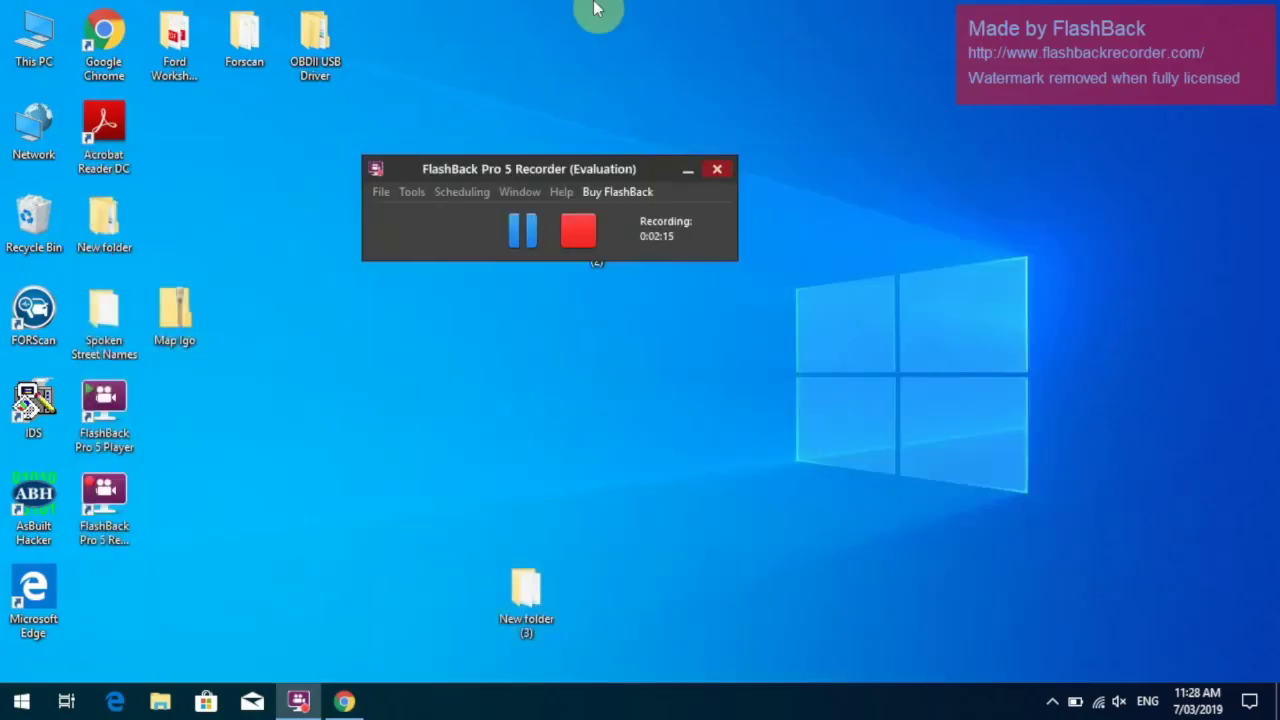
- Open This PC, go to Downloads, and select the System then Canbus zip files
double_click(18, 38)
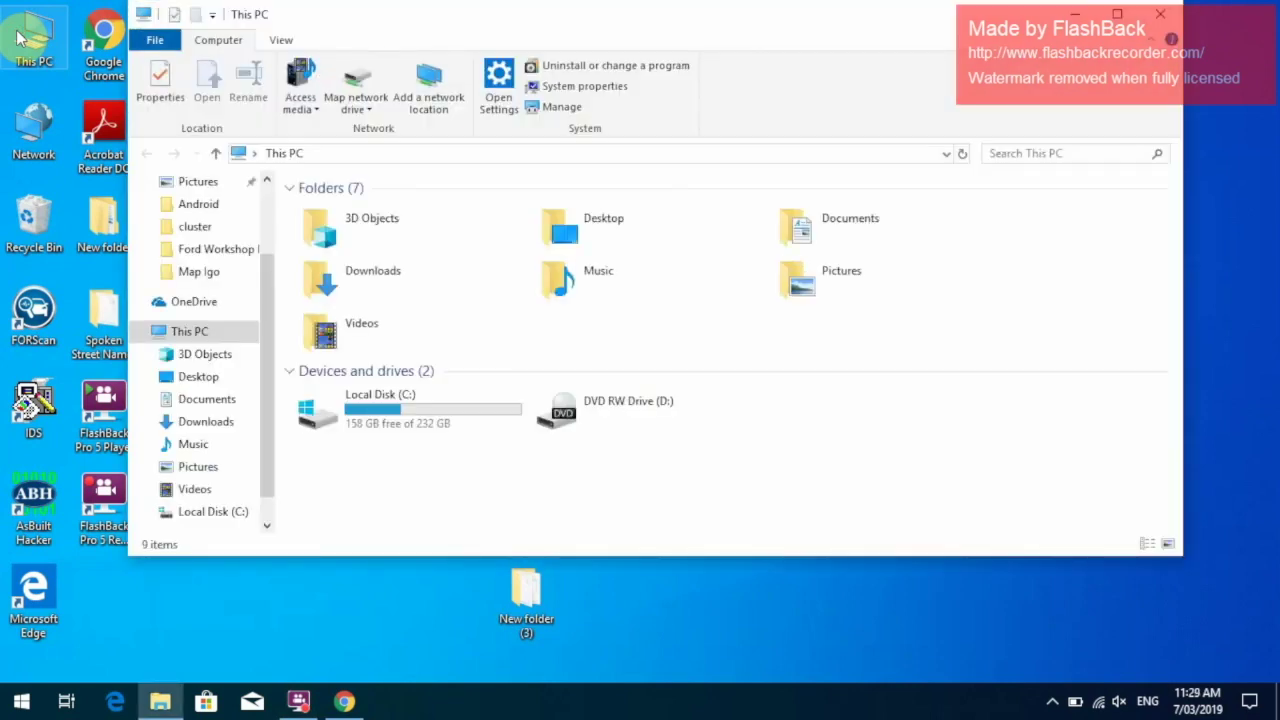
left_click(222, 424)
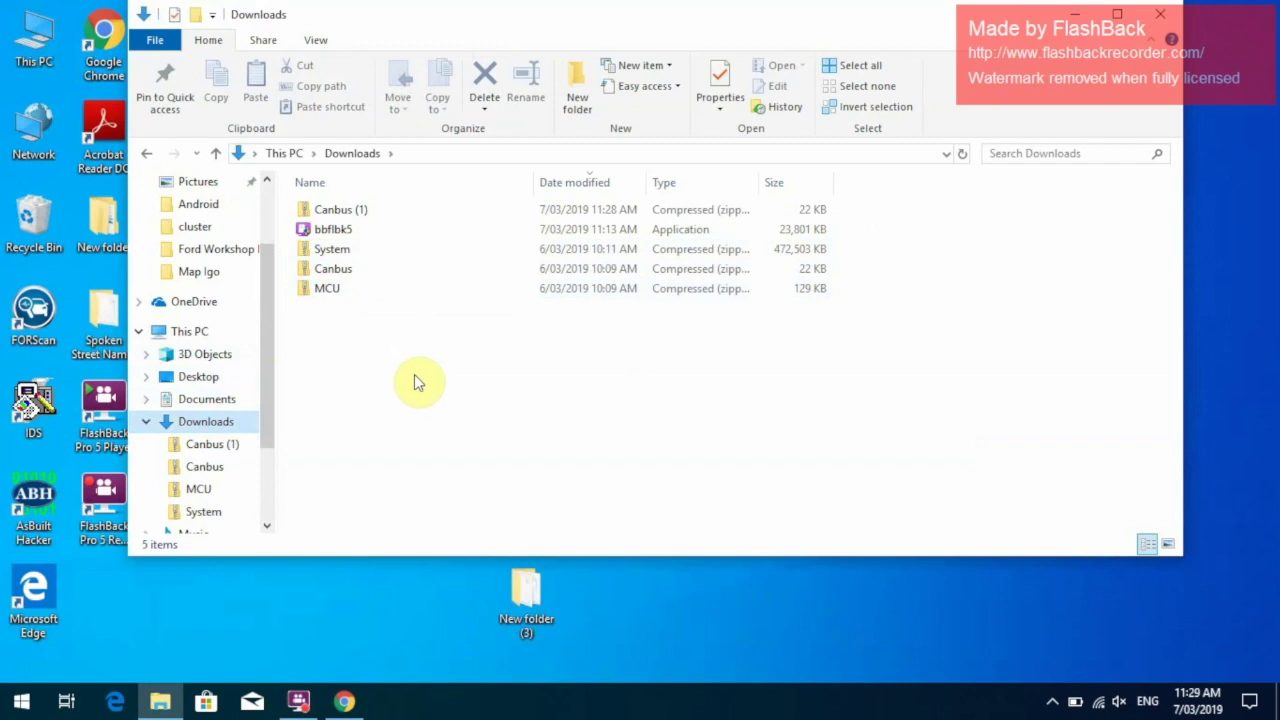
left_click(341, 251)
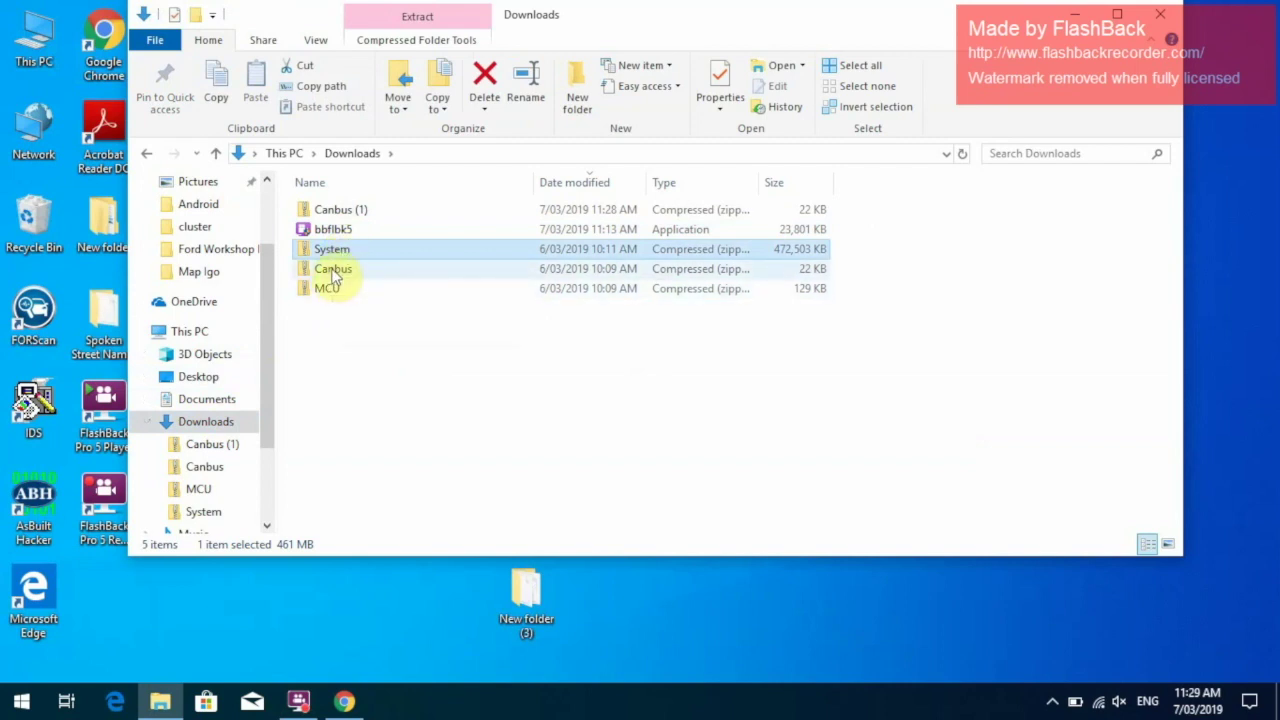
left_click(333, 272)
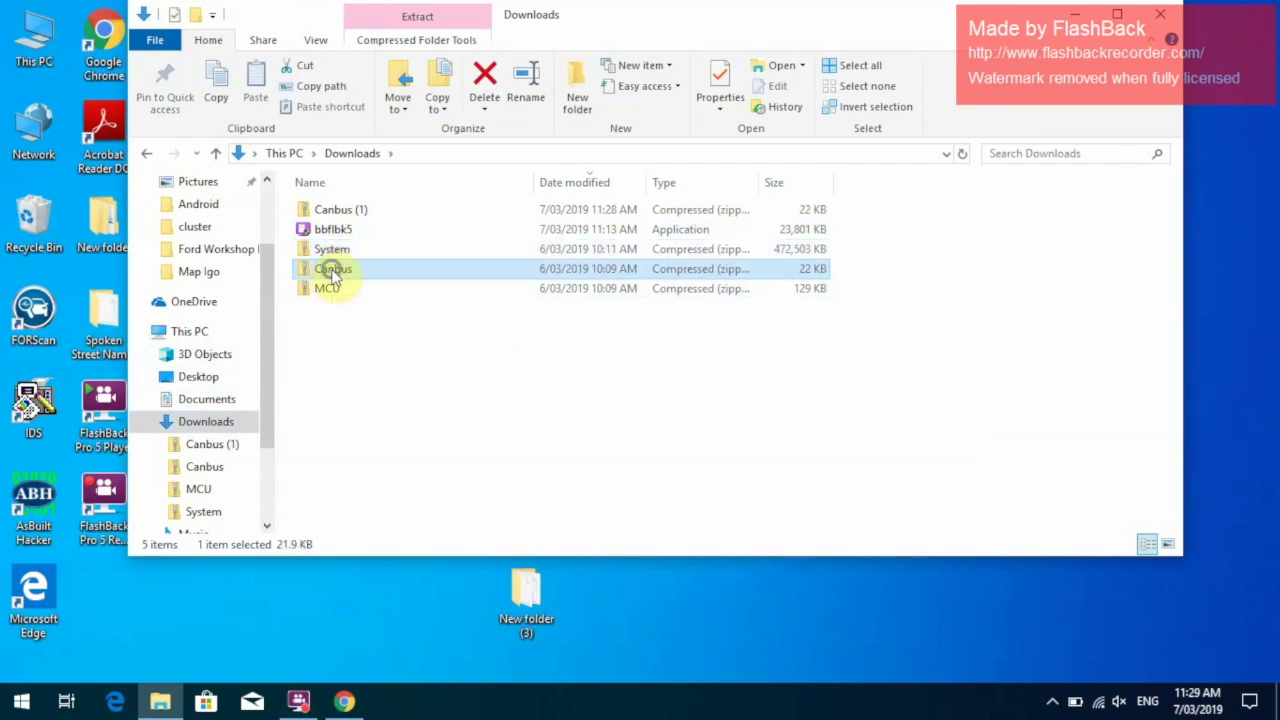
- Extract Canbus.zip into its default Canbus folder, then select USB Drive (E:) under This PC
right_click(334, 277)
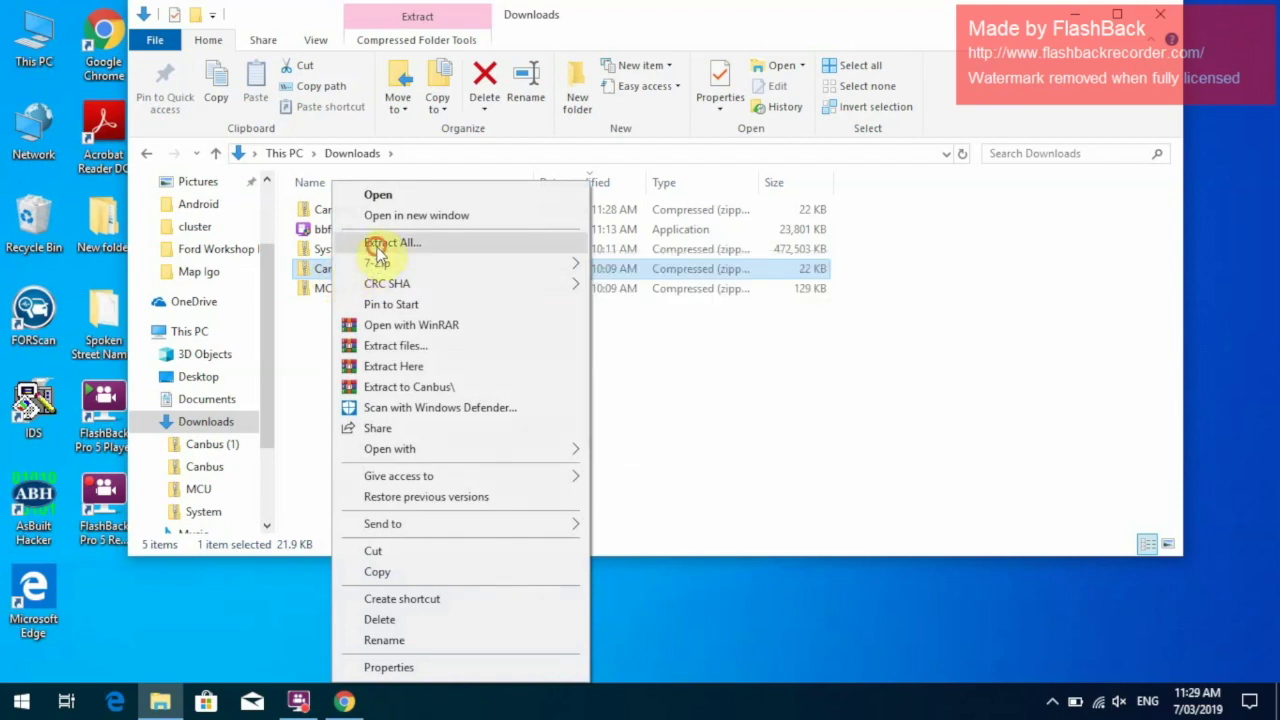
left_click(376, 246)
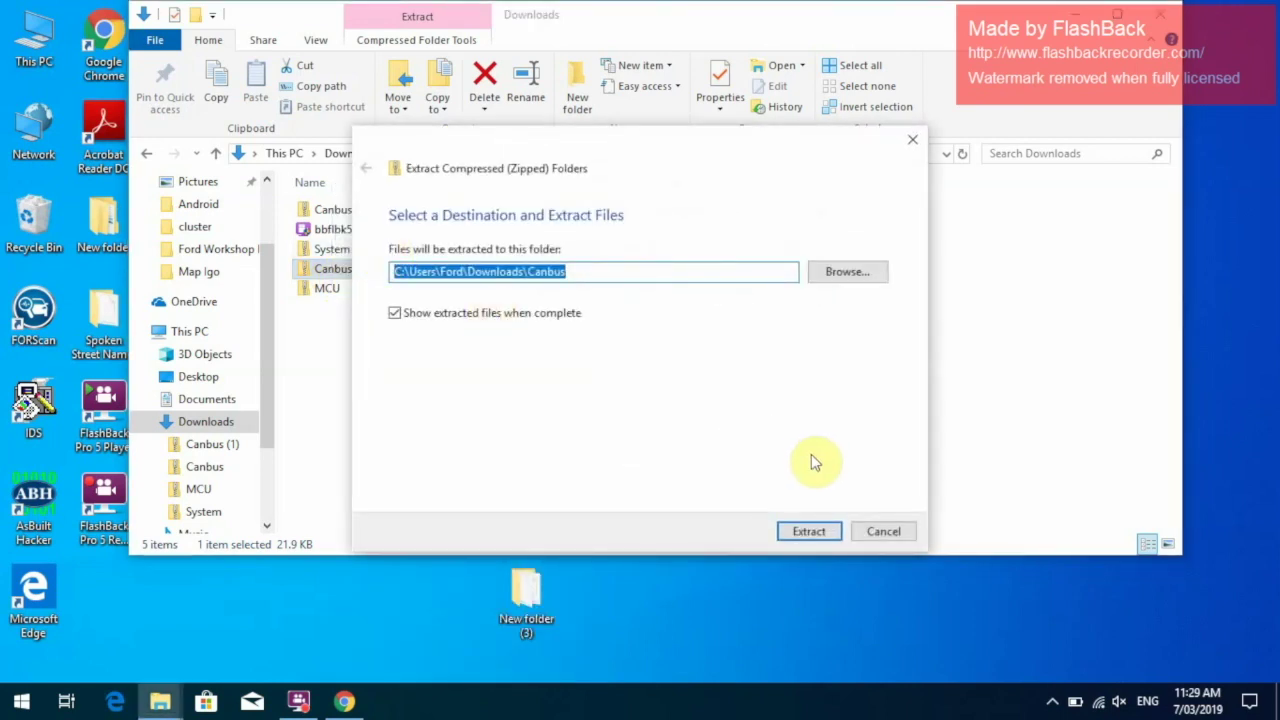
left_click(810, 531)
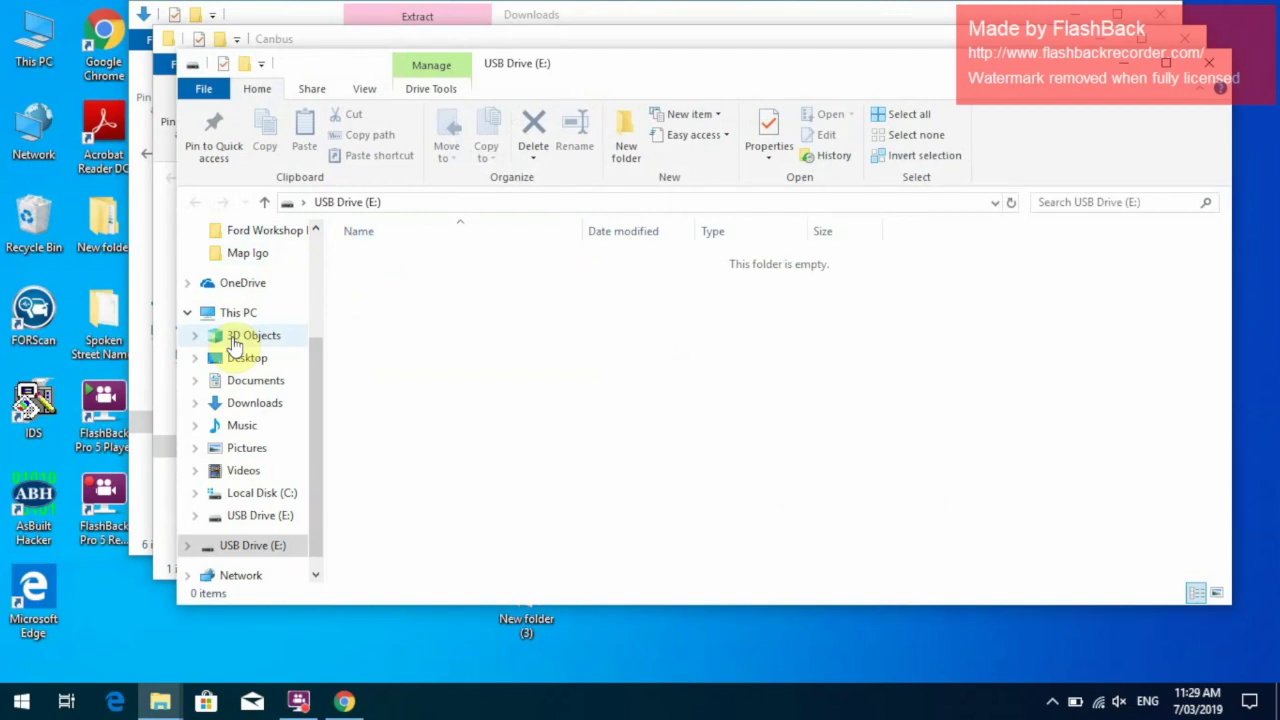
left_click(232, 314)
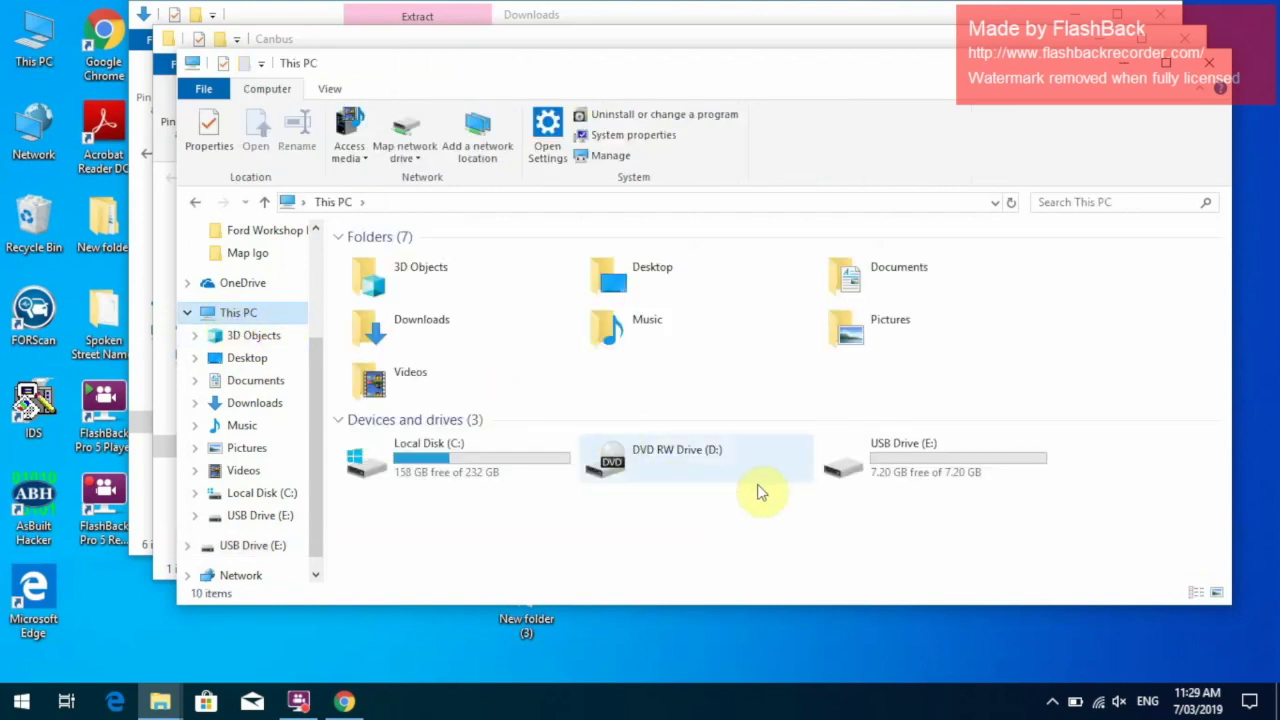
left_click(917, 453)
- Quick-format USB Drive (E:) as FAT32, confirming the erase warning and completion
right_click(917, 453)
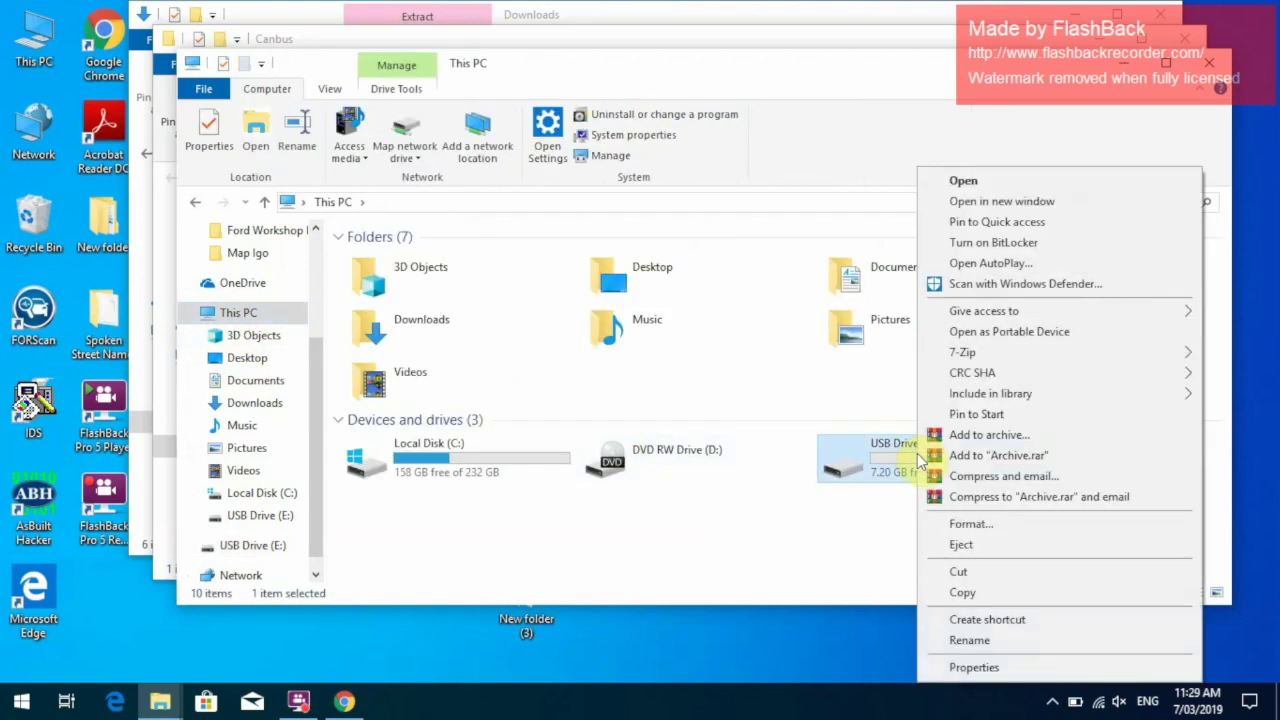
left_click(1033, 526)
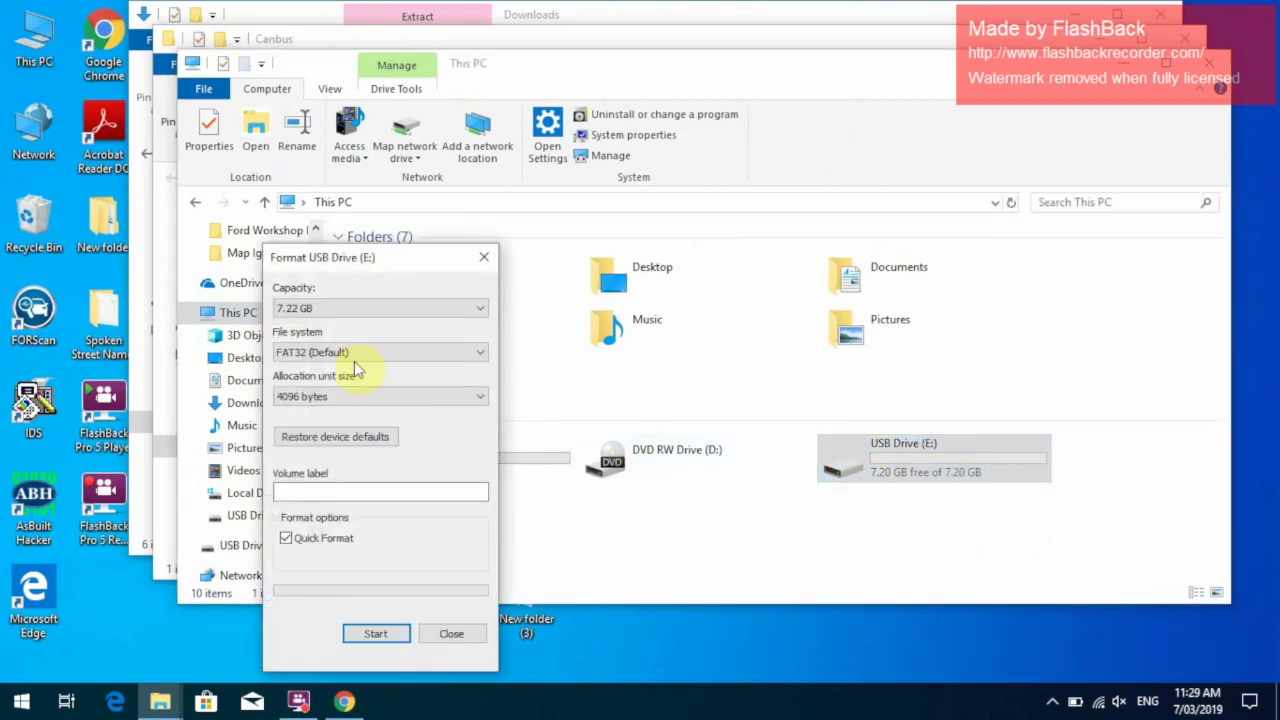
left_click(372, 636)
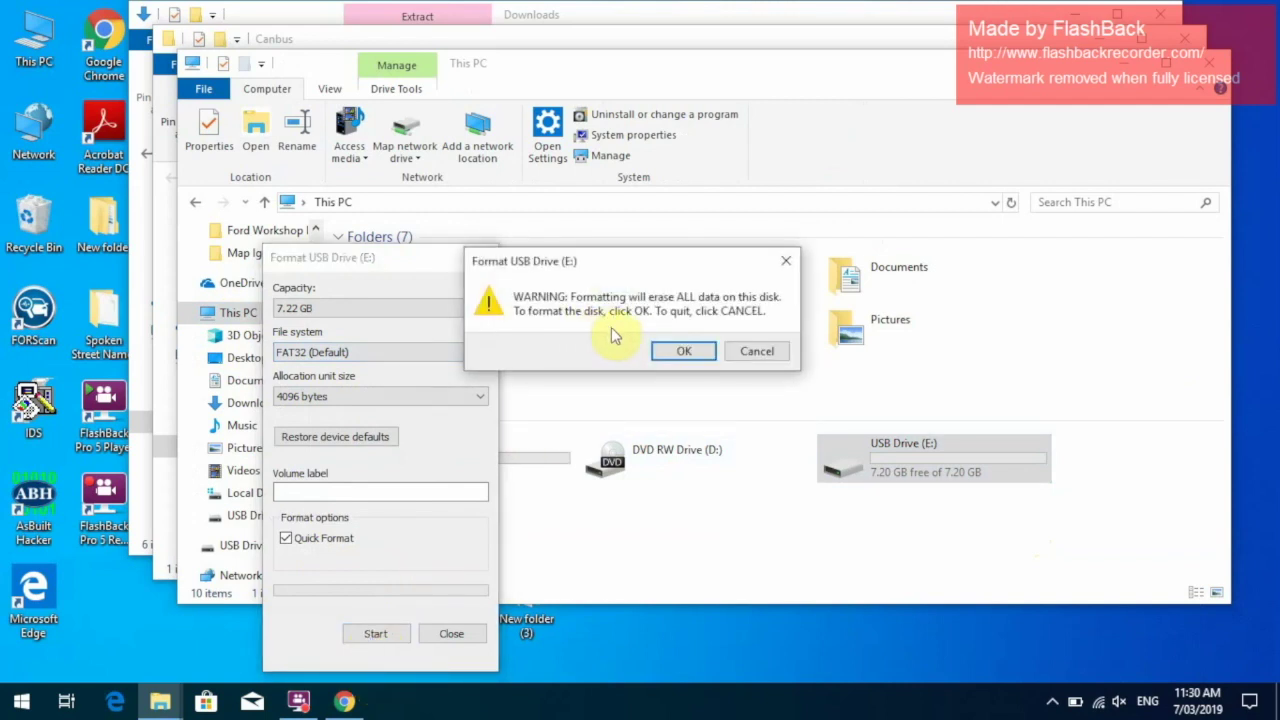
left_click(684, 352)
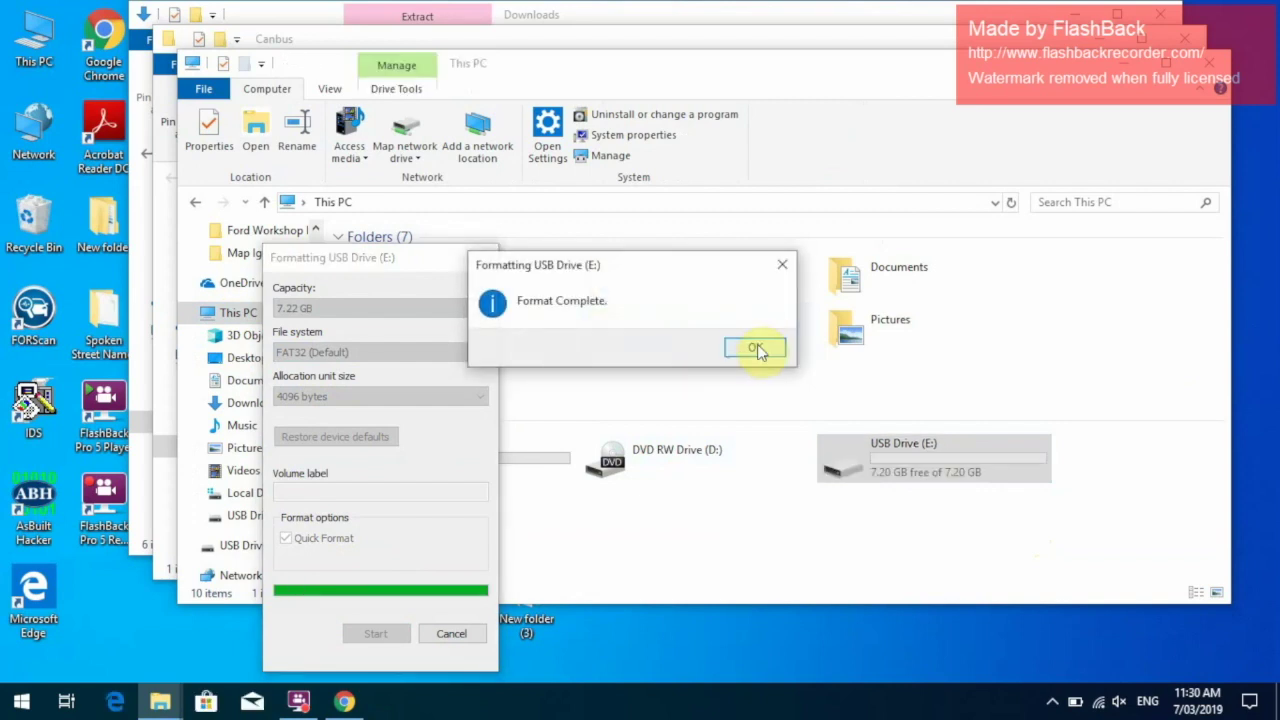
left_click(757, 346)
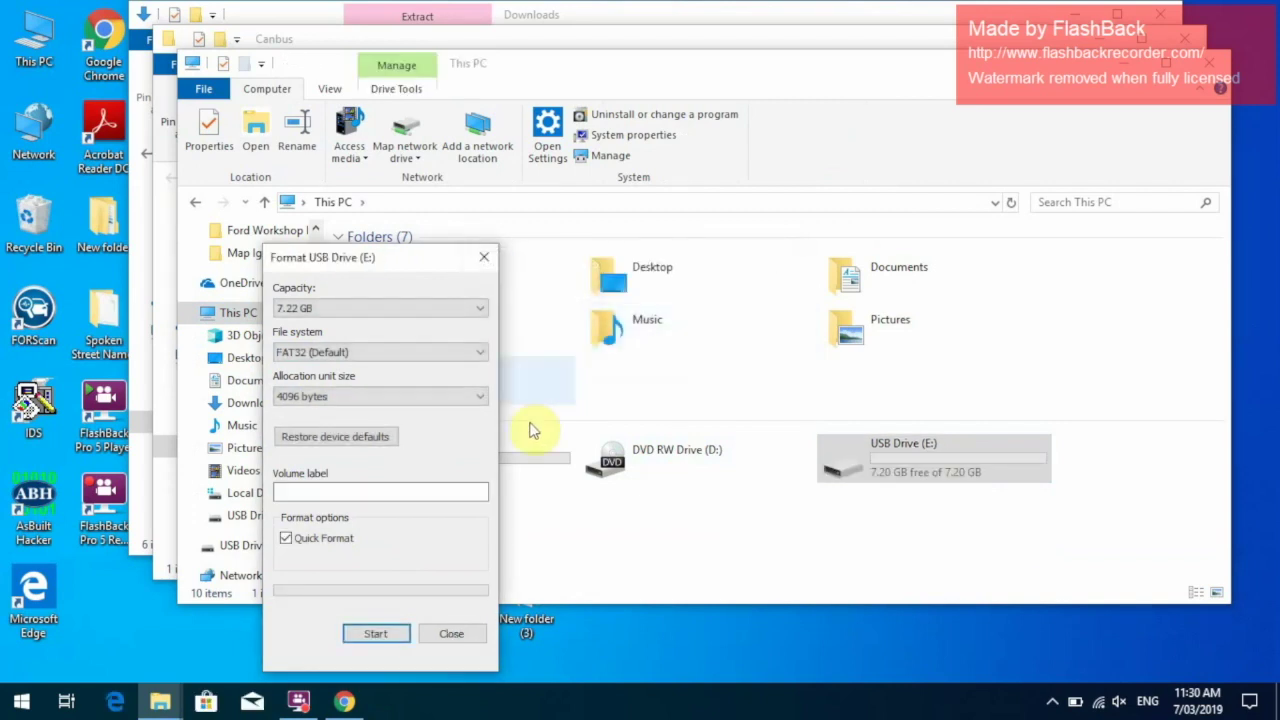
left_click(451, 634)
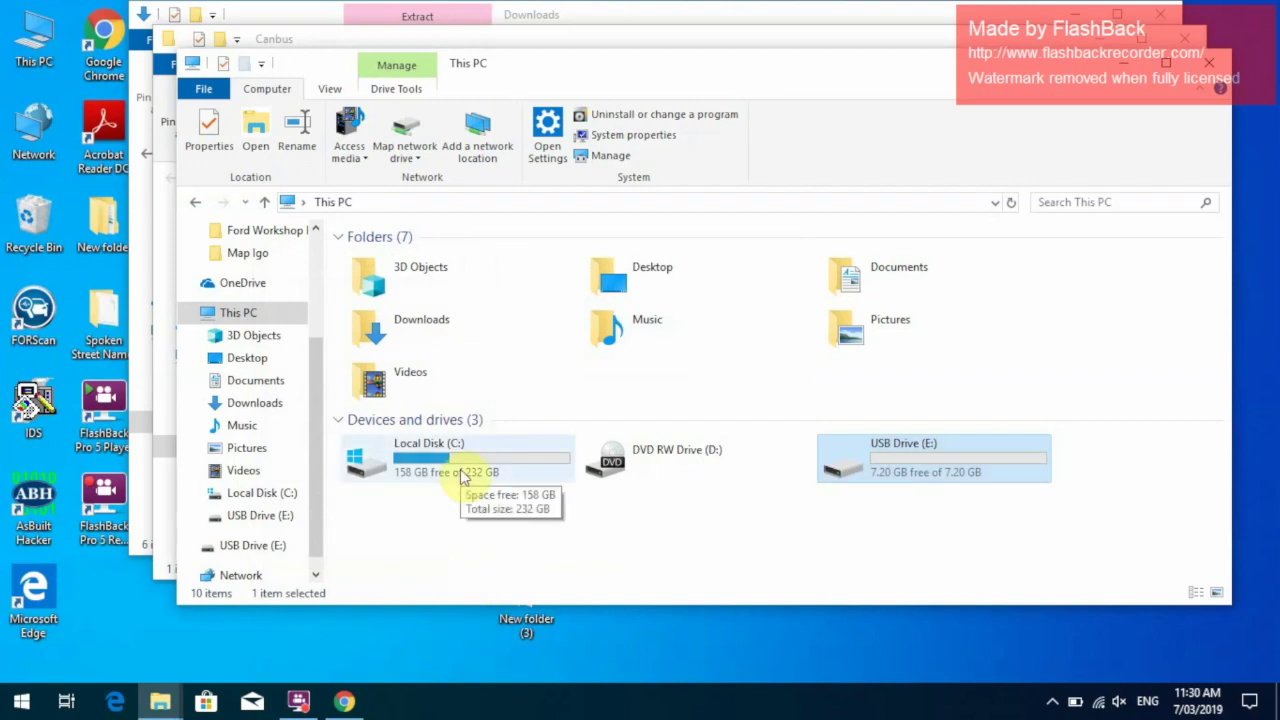
- Send can_app.bin from Downloads\Canbus to USB Drive (E:) and open the drive to verify
left_click(427, 330)
double_click(427, 330)
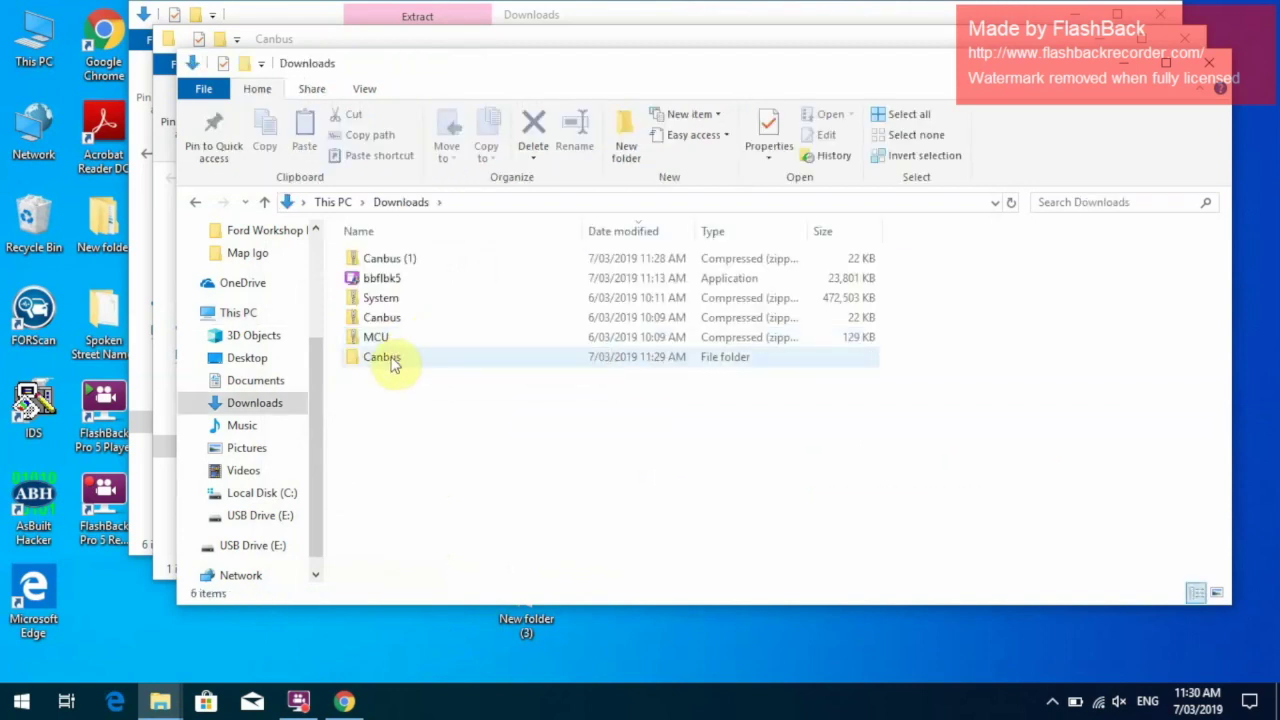
double_click(392, 362)
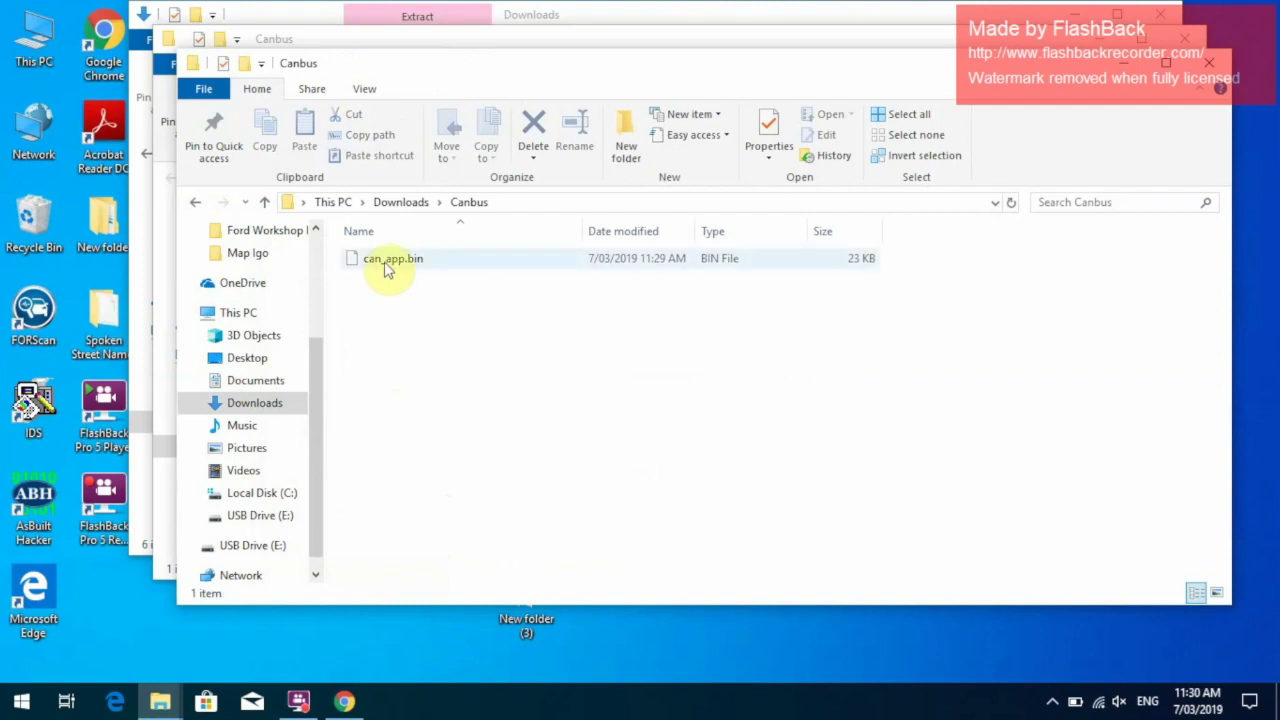
left_click(387, 262)
right_click(387, 268)
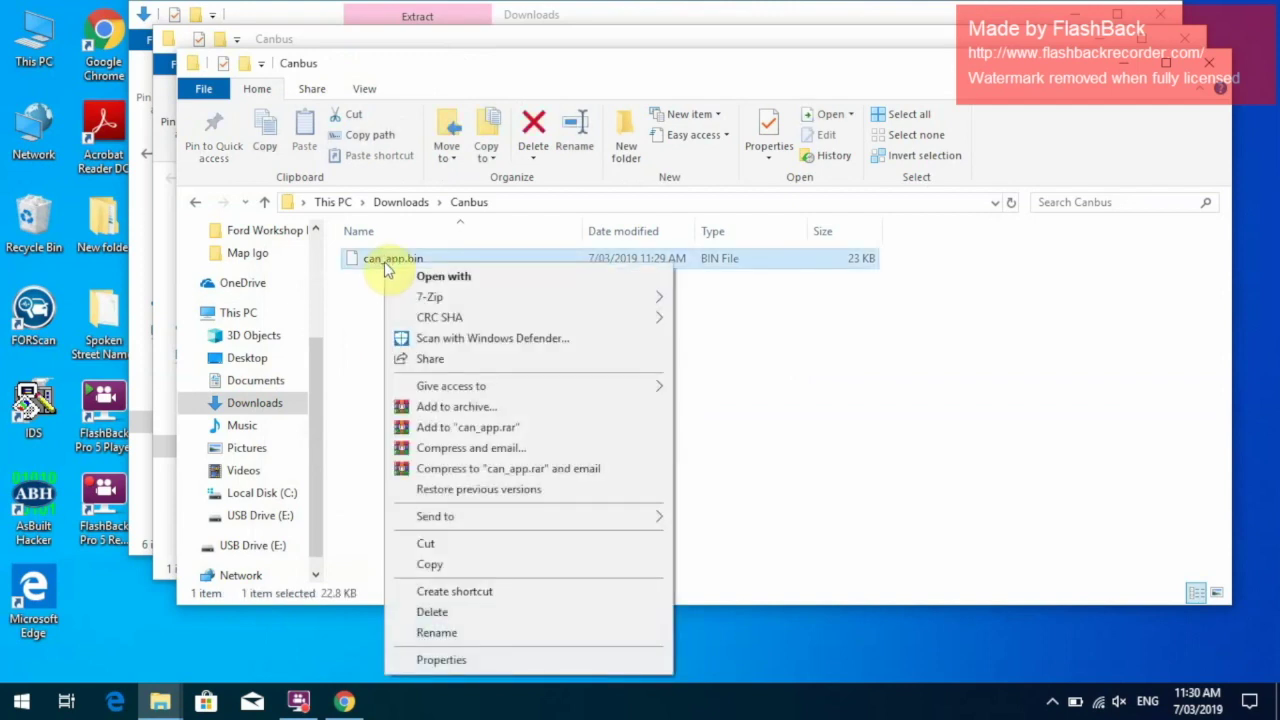
mouse_move(637, 521)
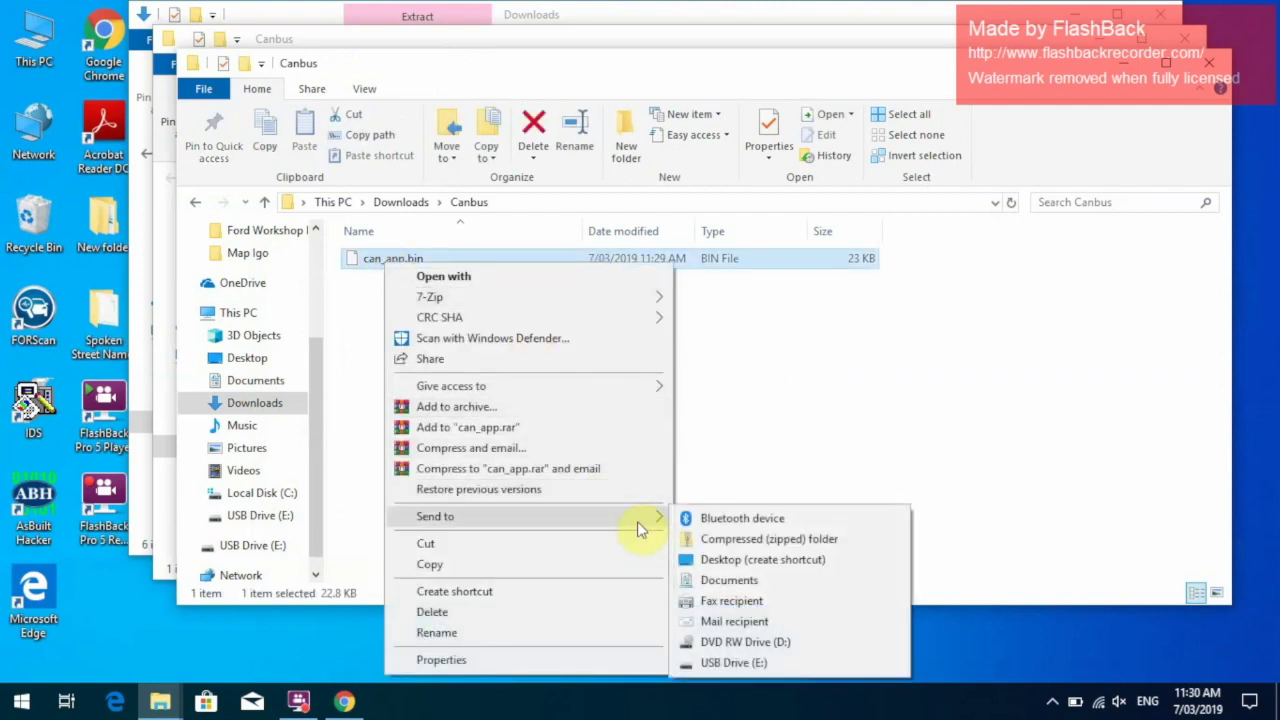
left_click(791, 666)
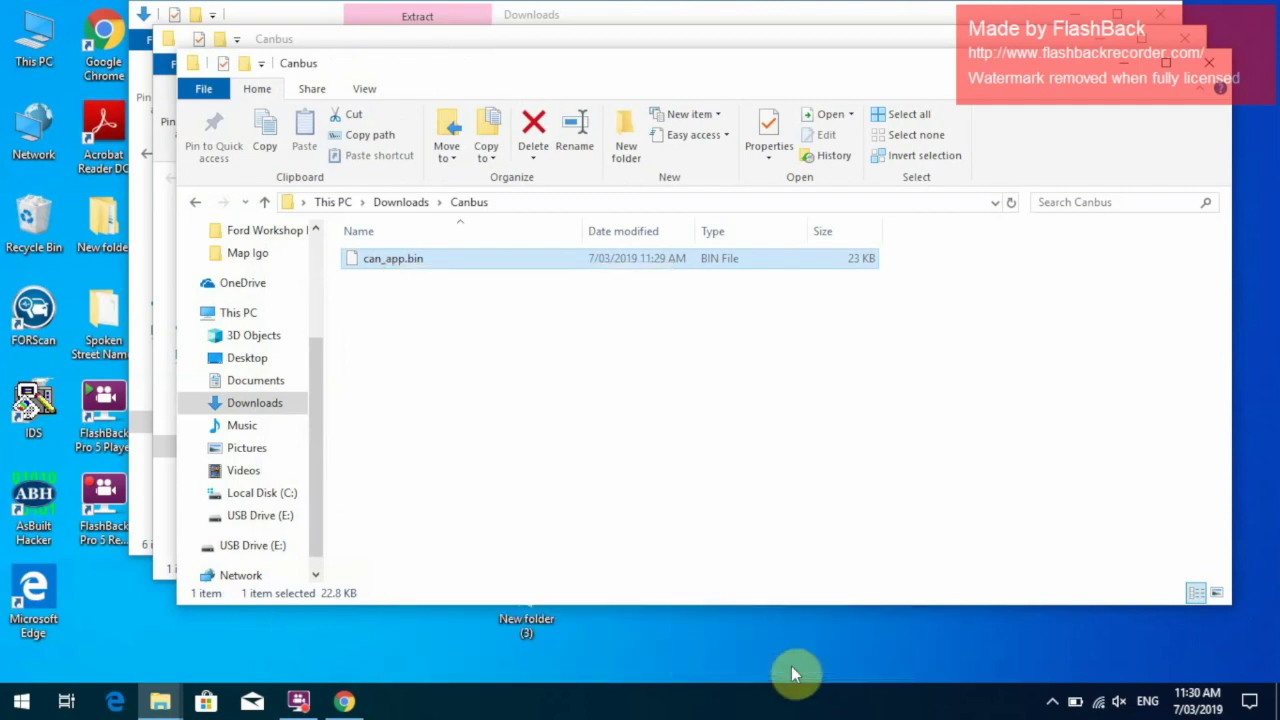
left_click(248, 316)
double_click(845, 460)
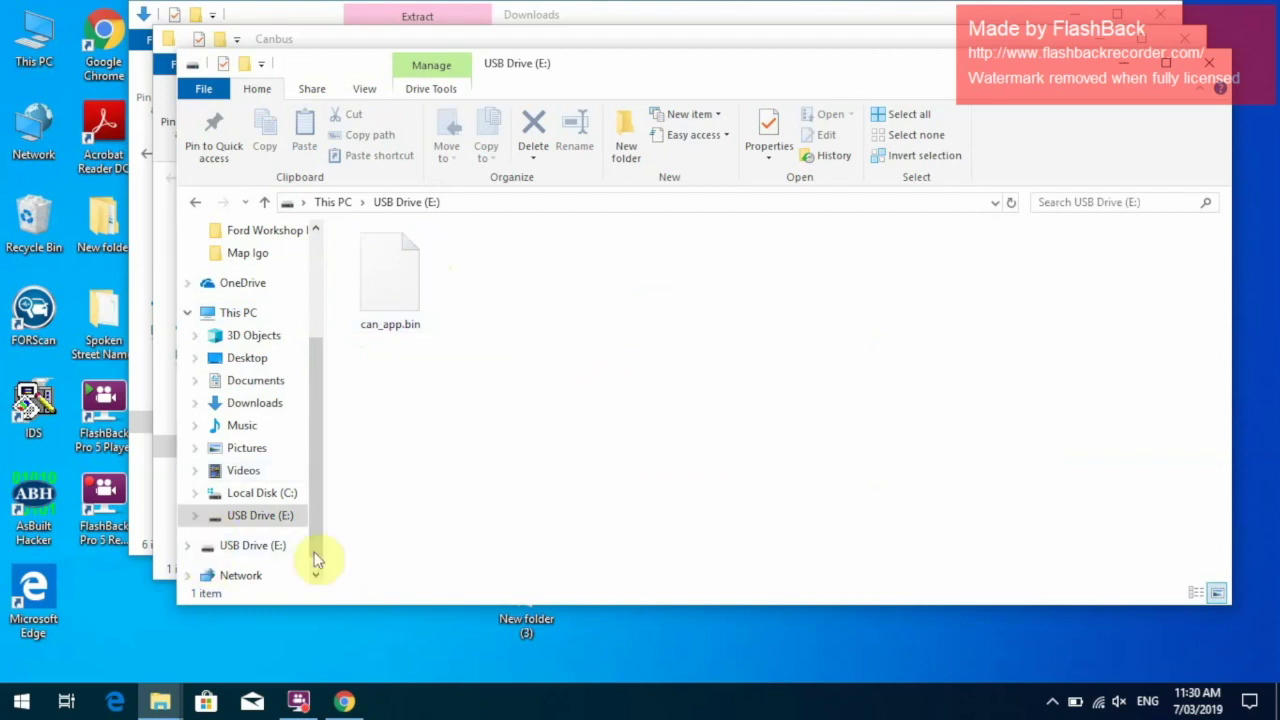
- Quick-format USB Drive (E:) from the navigation pane as FAT32 again, erasing can_app.bin
left_click(408, 325)
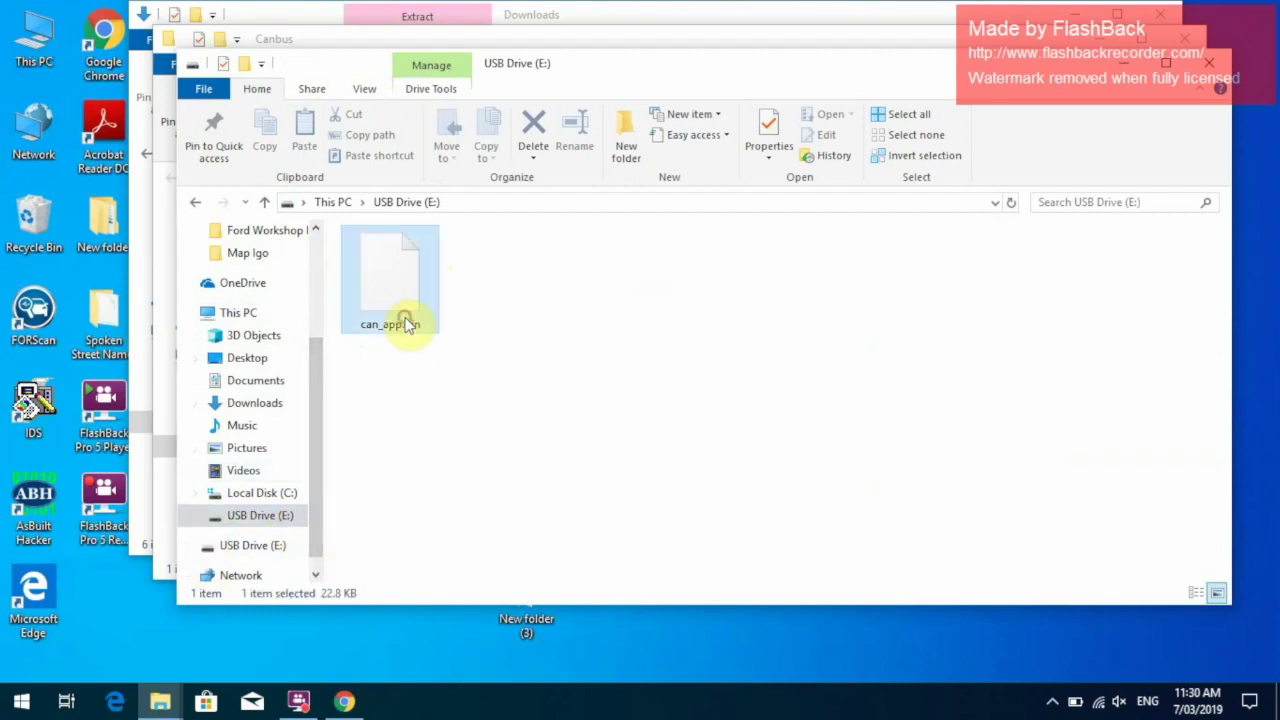
right_click(408, 324)
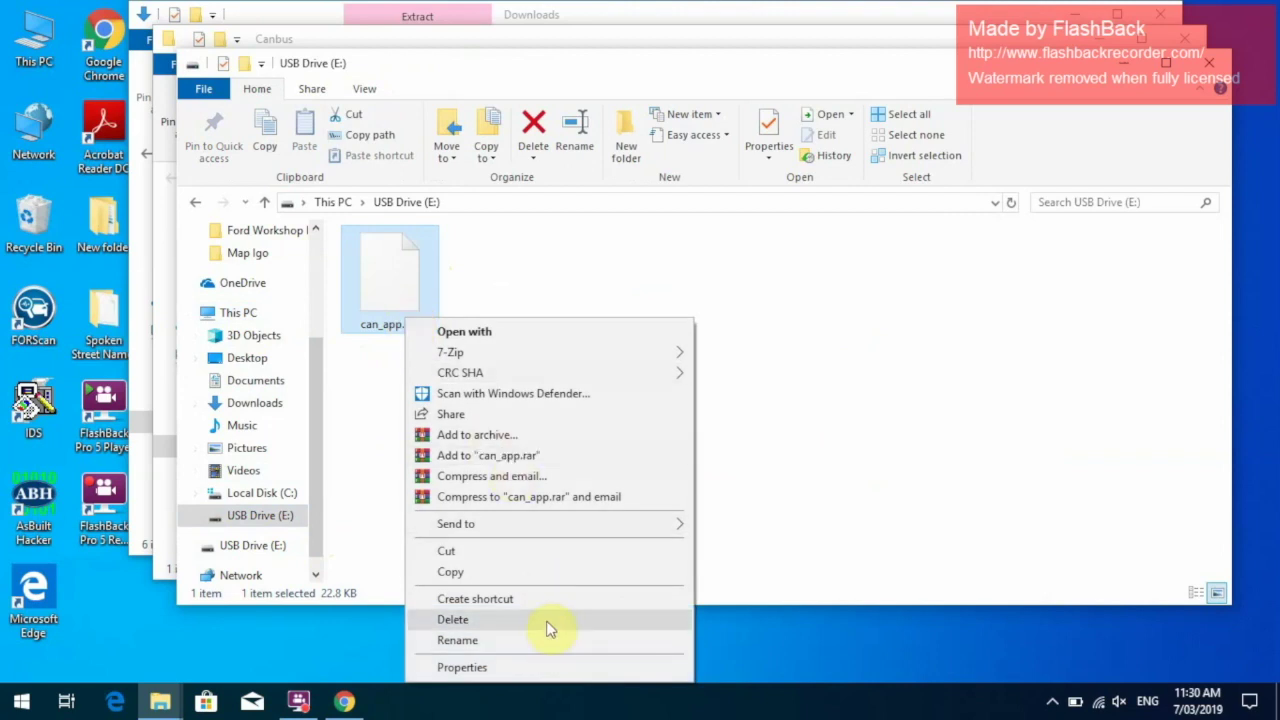
left_click(226, 516)
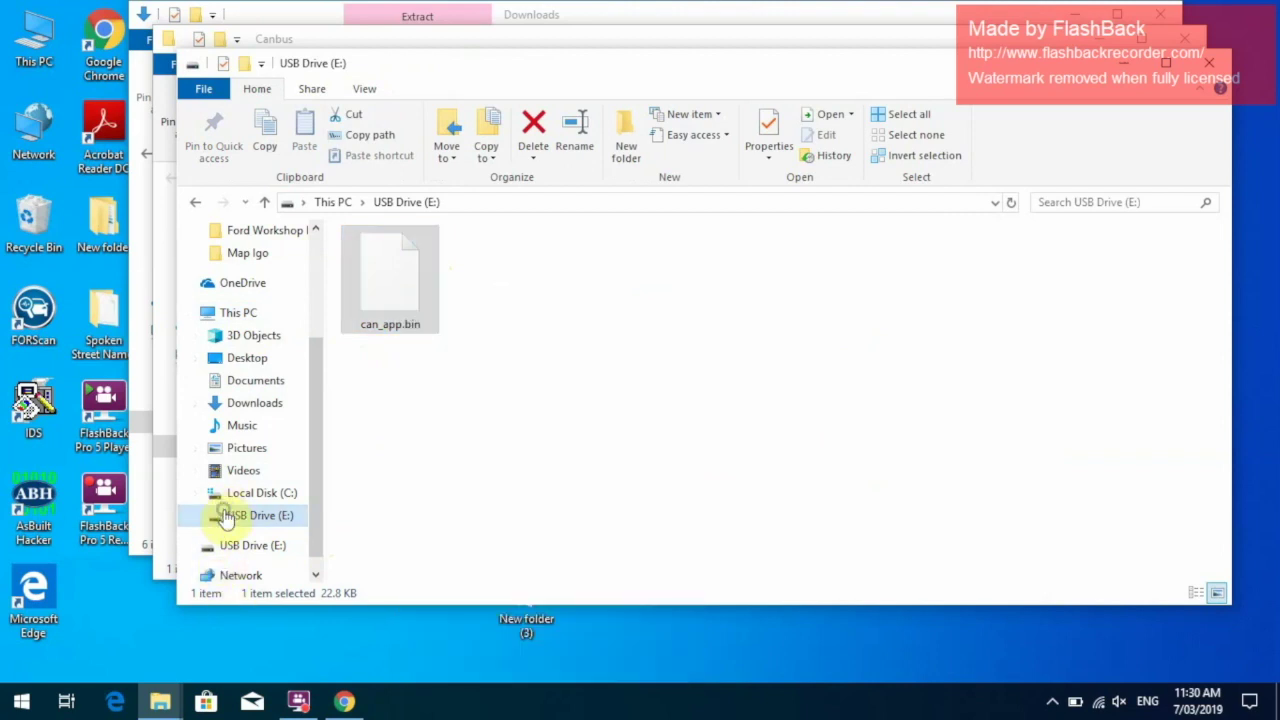
right_click(226, 516)
left_click(270, 518)
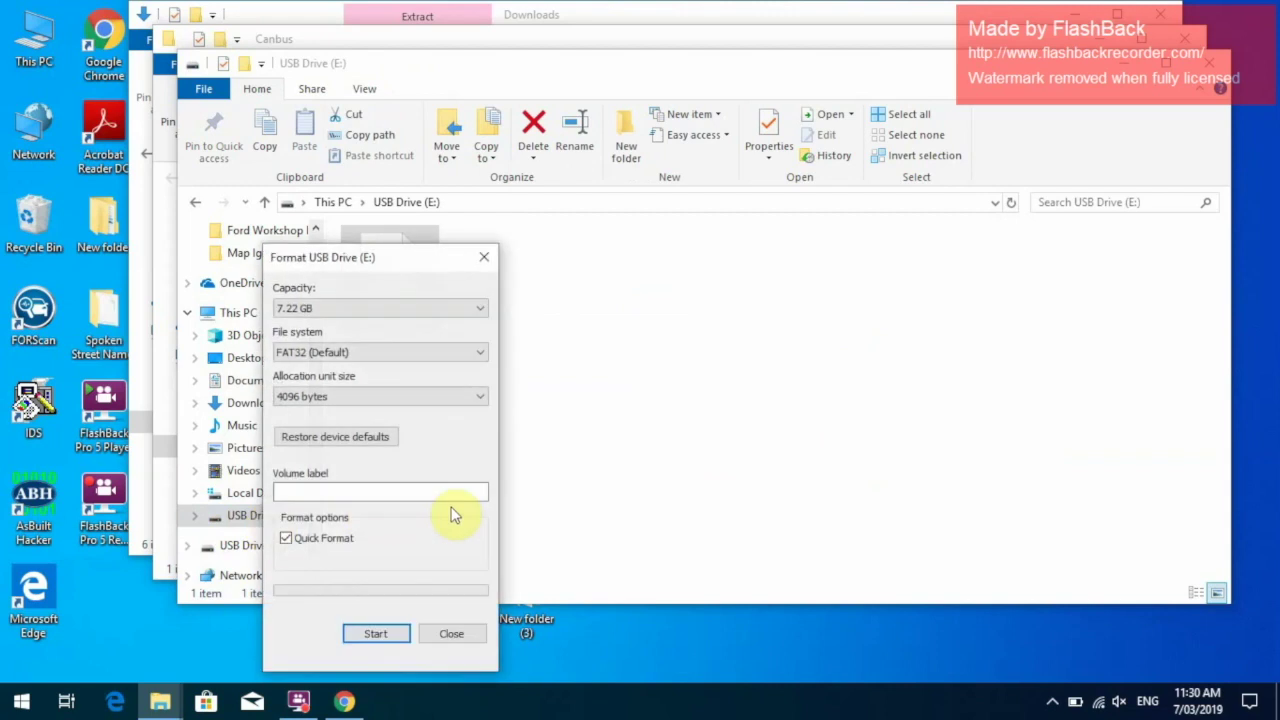
left_click(376, 636)
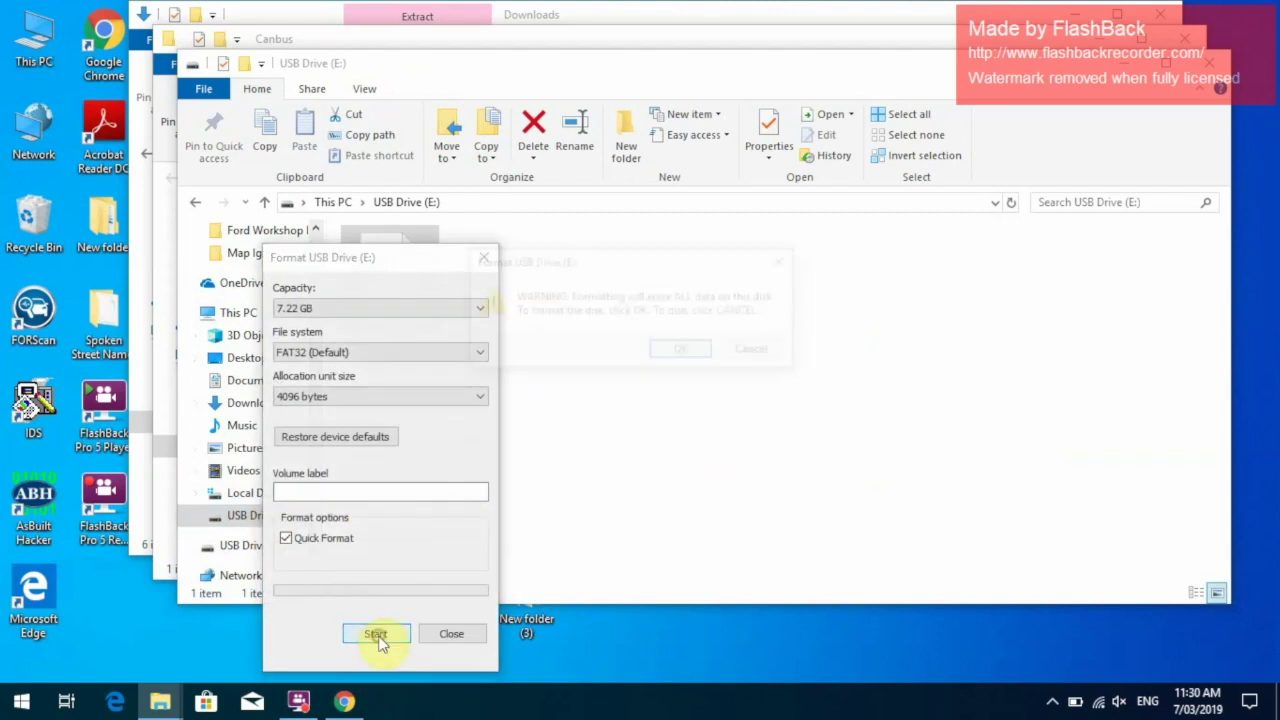
left_click(685, 351)
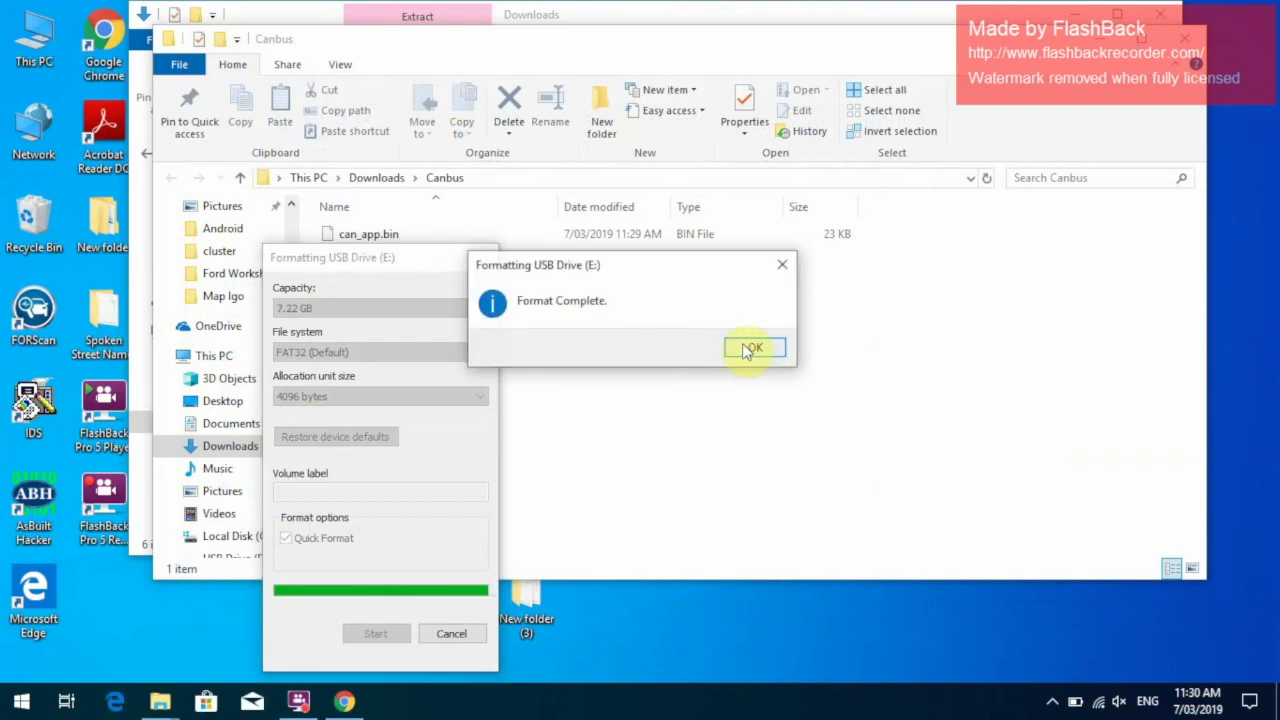
left_click(745, 347)
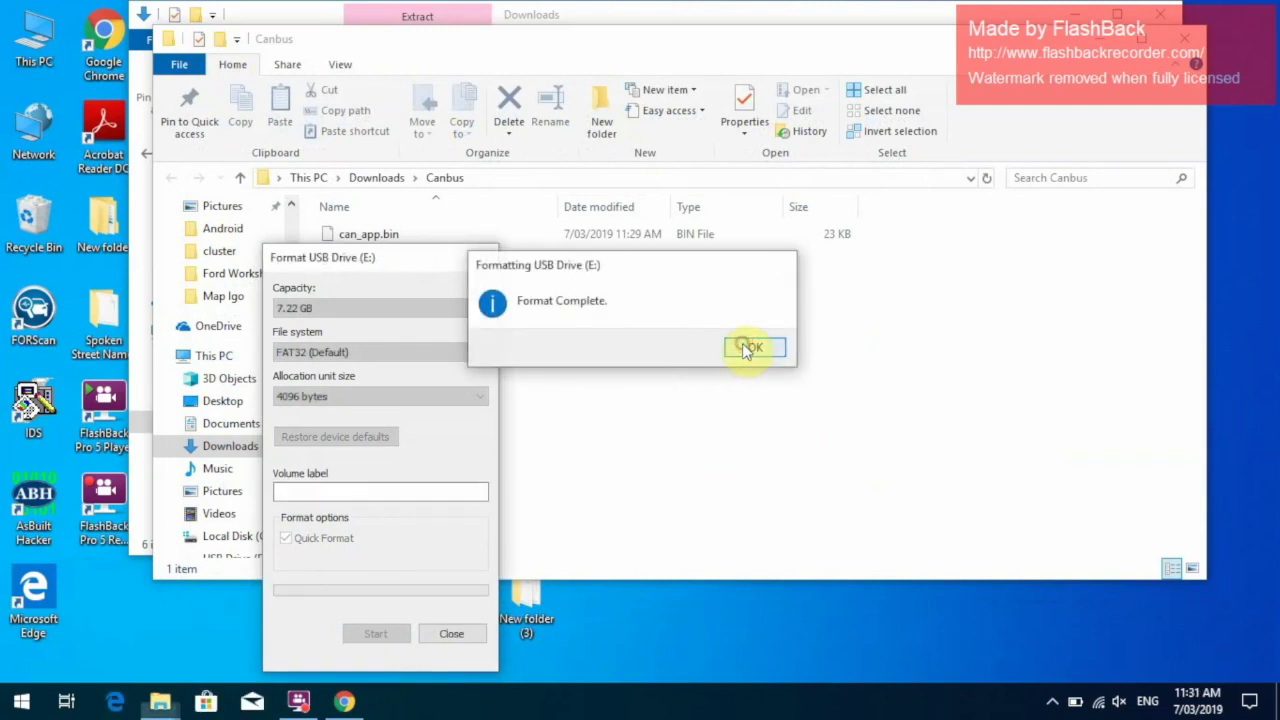
left_click(455, 634)
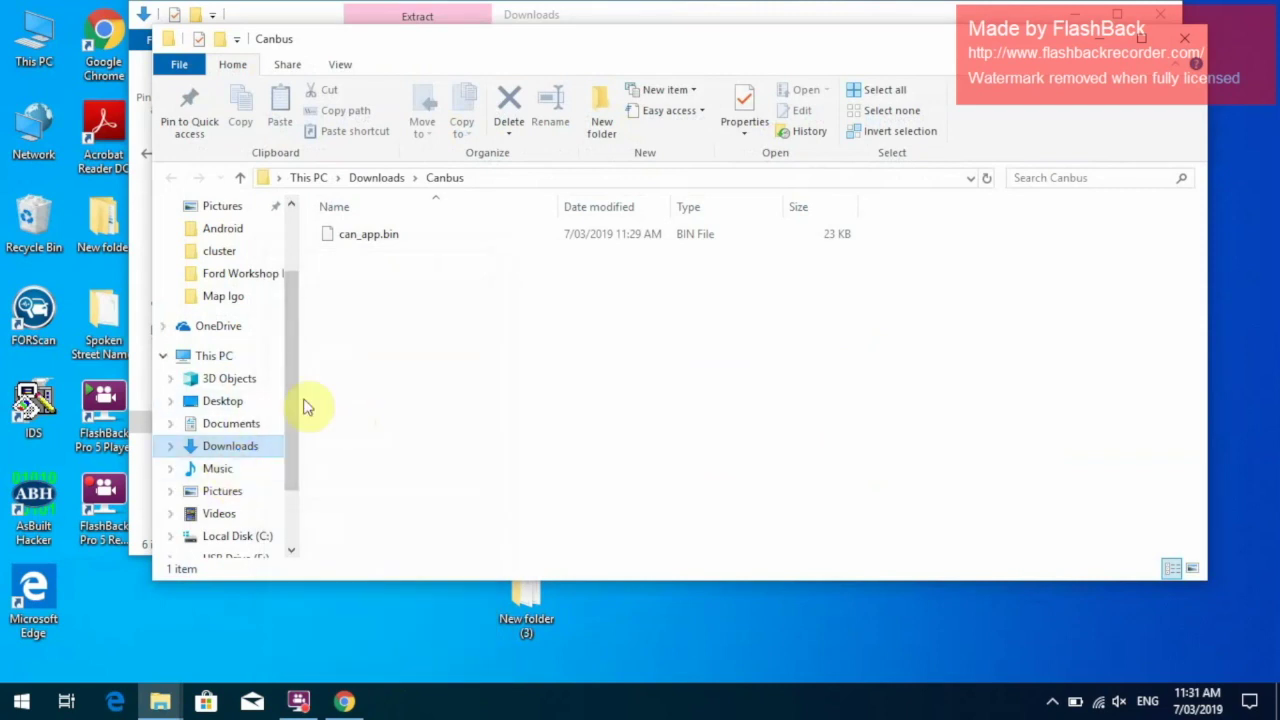
- Back in Downloads, extract the System zip into Downloads\System
left_click(385, 178)
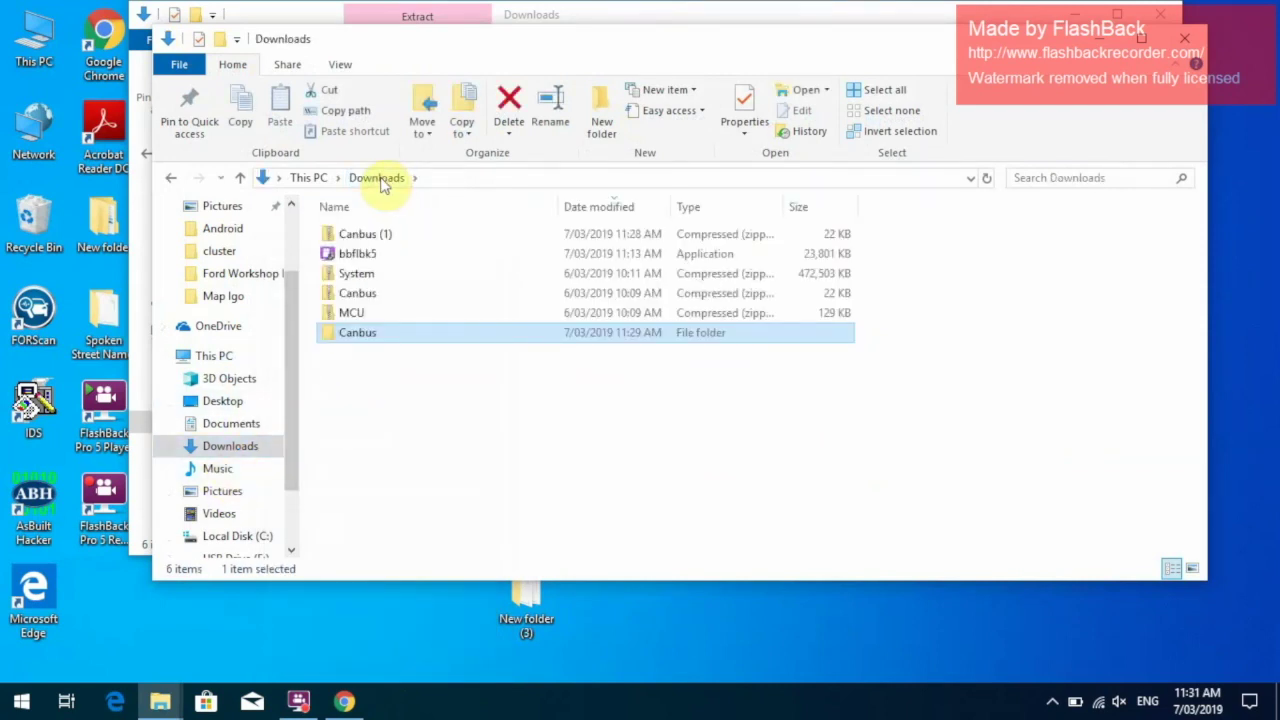
left_click(356, 285)
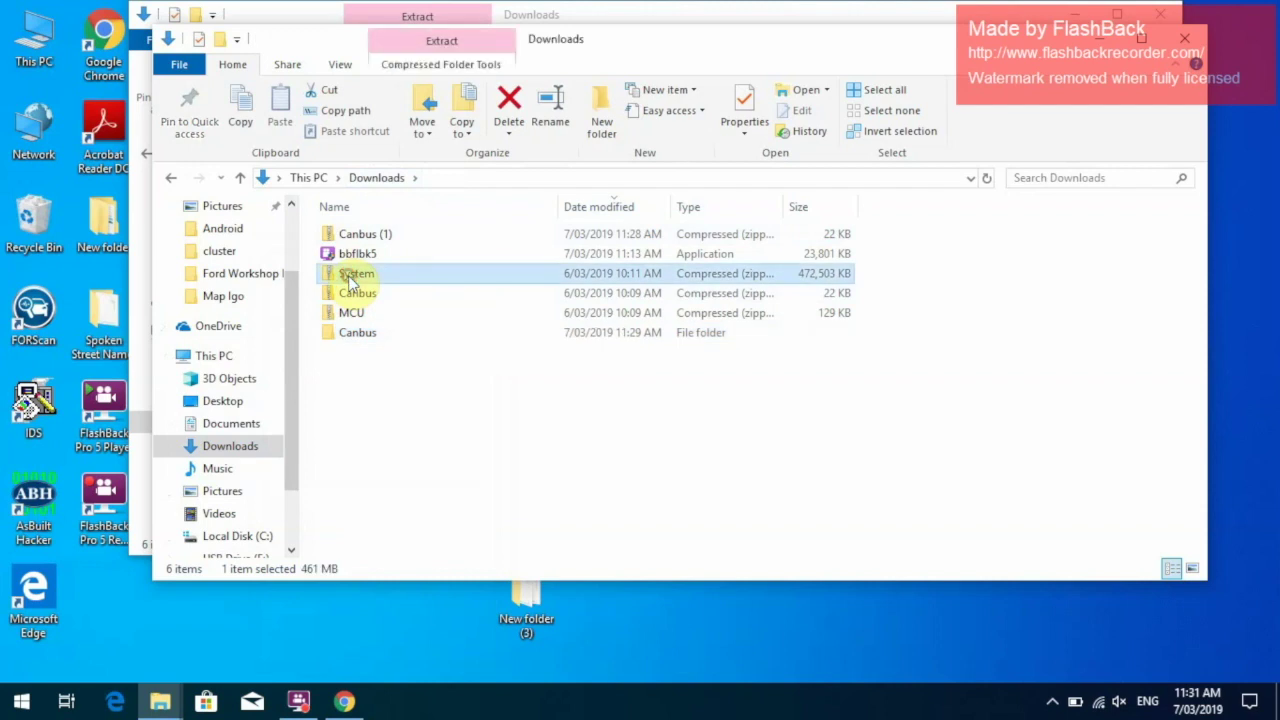
right_click(350, 285)
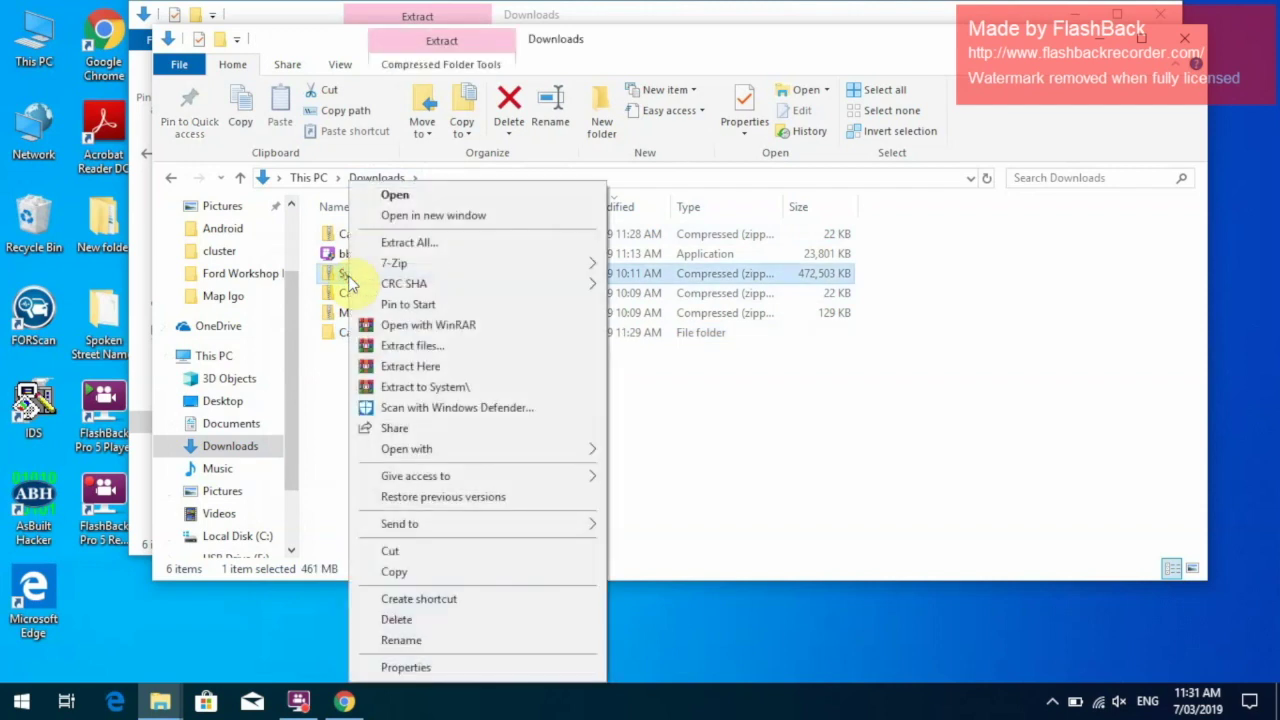
left_click(393, 245)
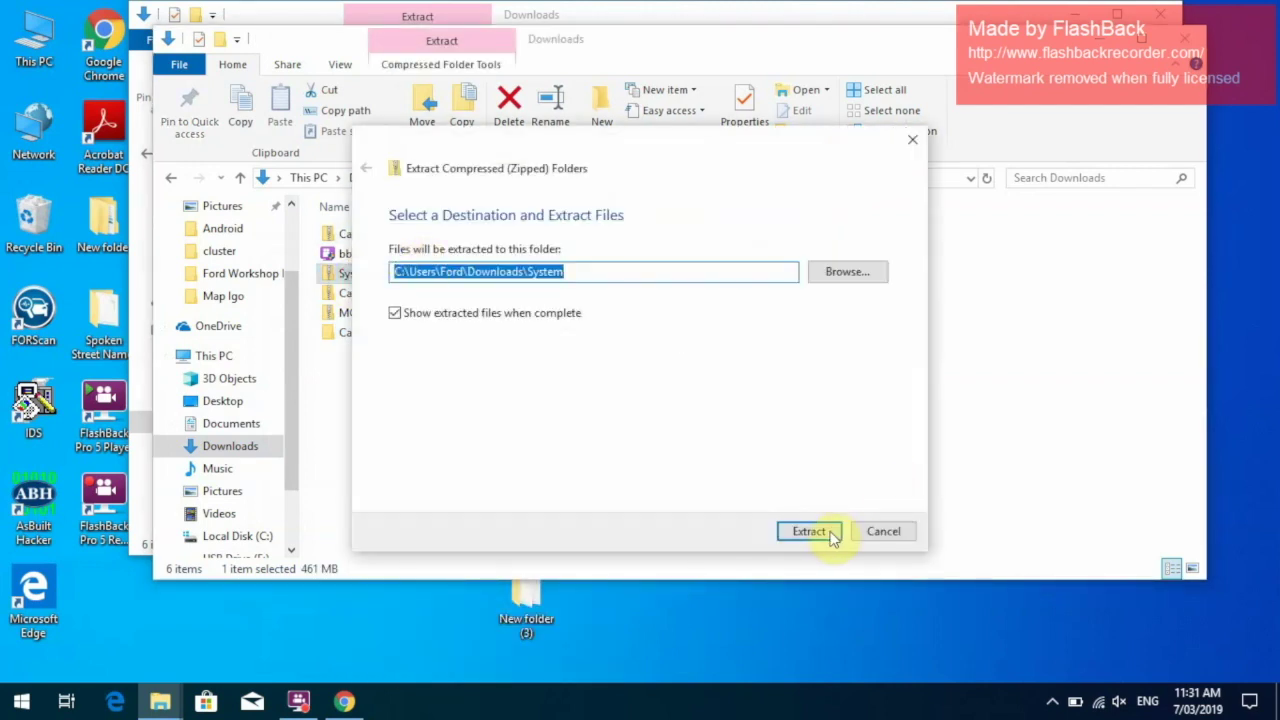
left_click(810, 532)
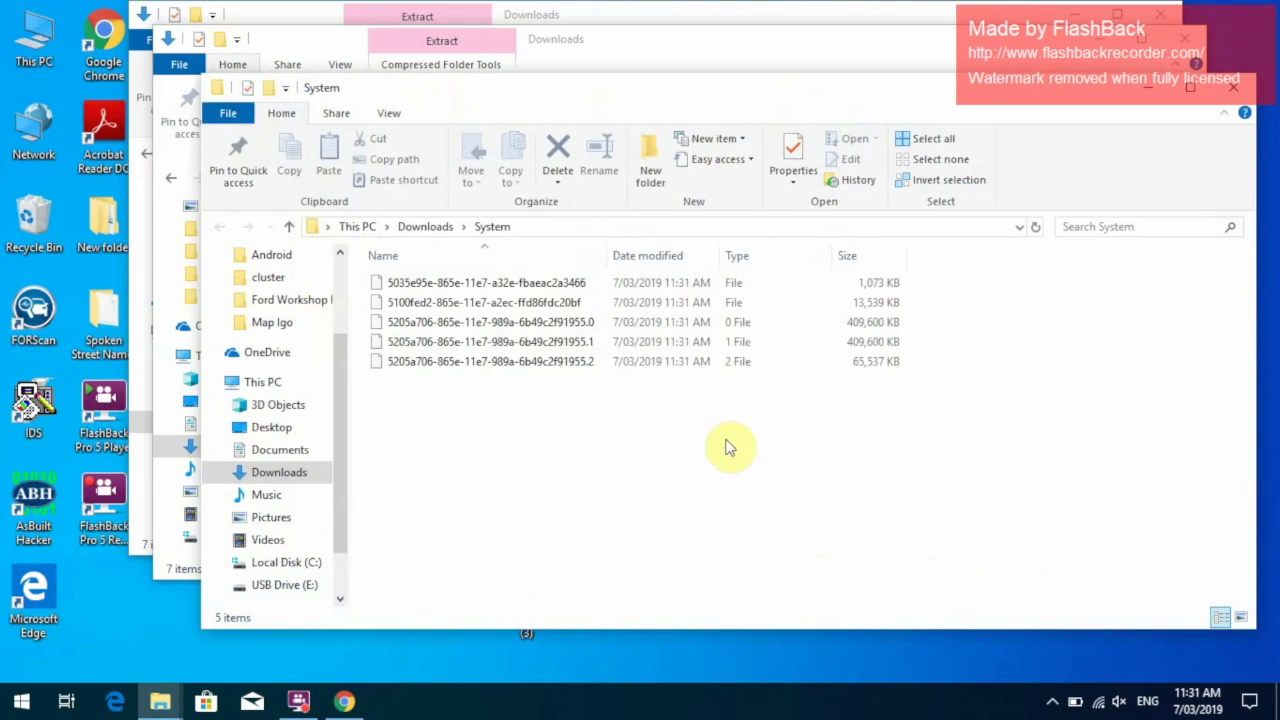
- Copy all five extracted System files (878 MB) to USB Drive (E:) via Send to
left_click_drag(616, 472, 452, 285)
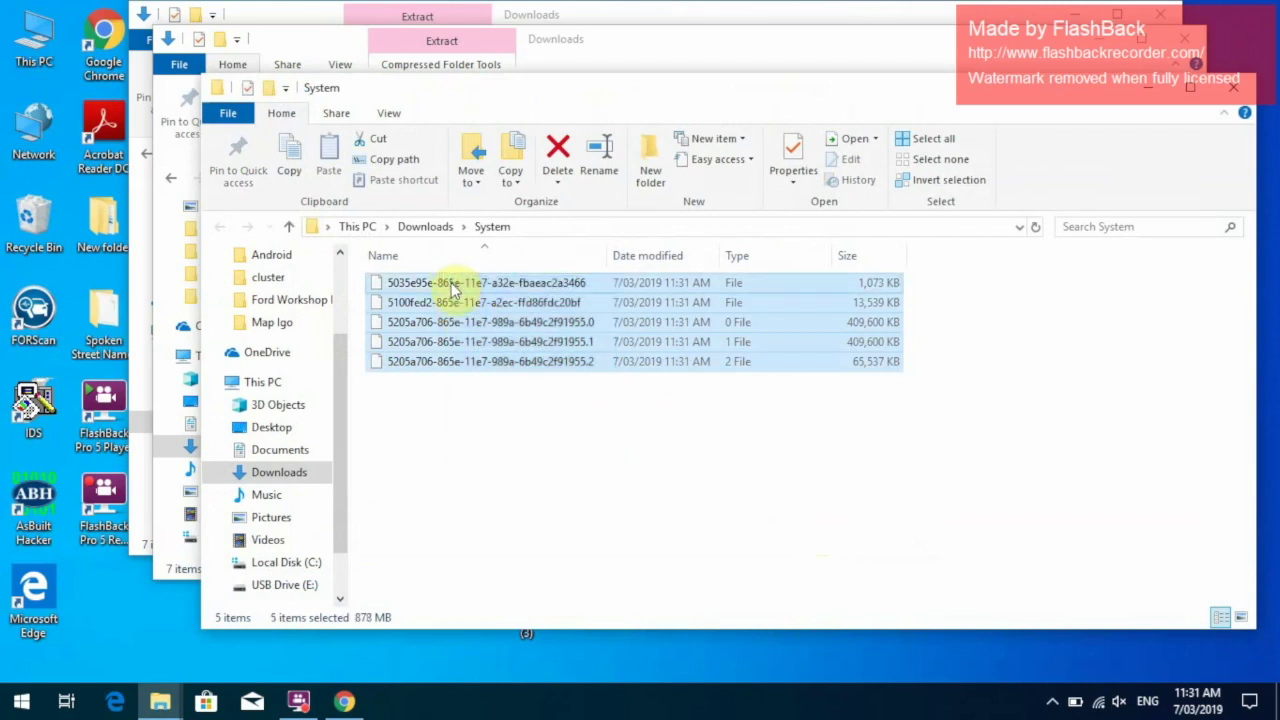
right_click(452, 285)
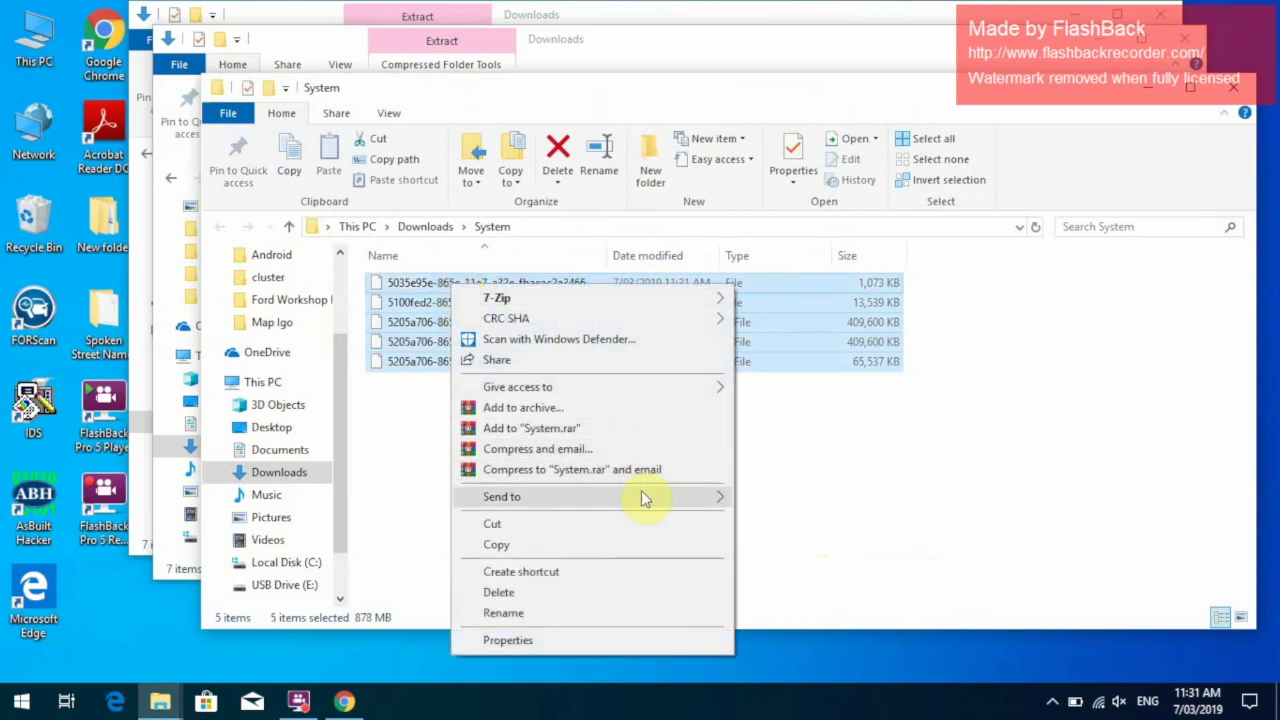
mouse_move(643, 498)
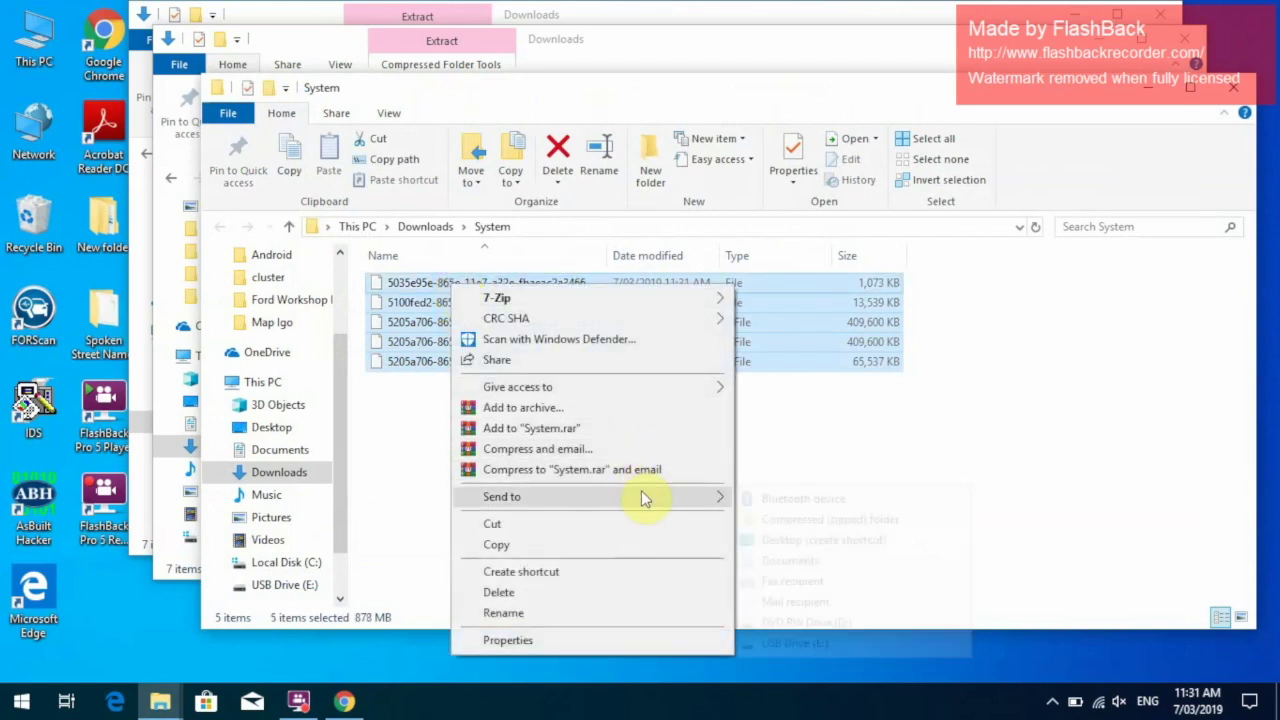
left_click(861, 646)
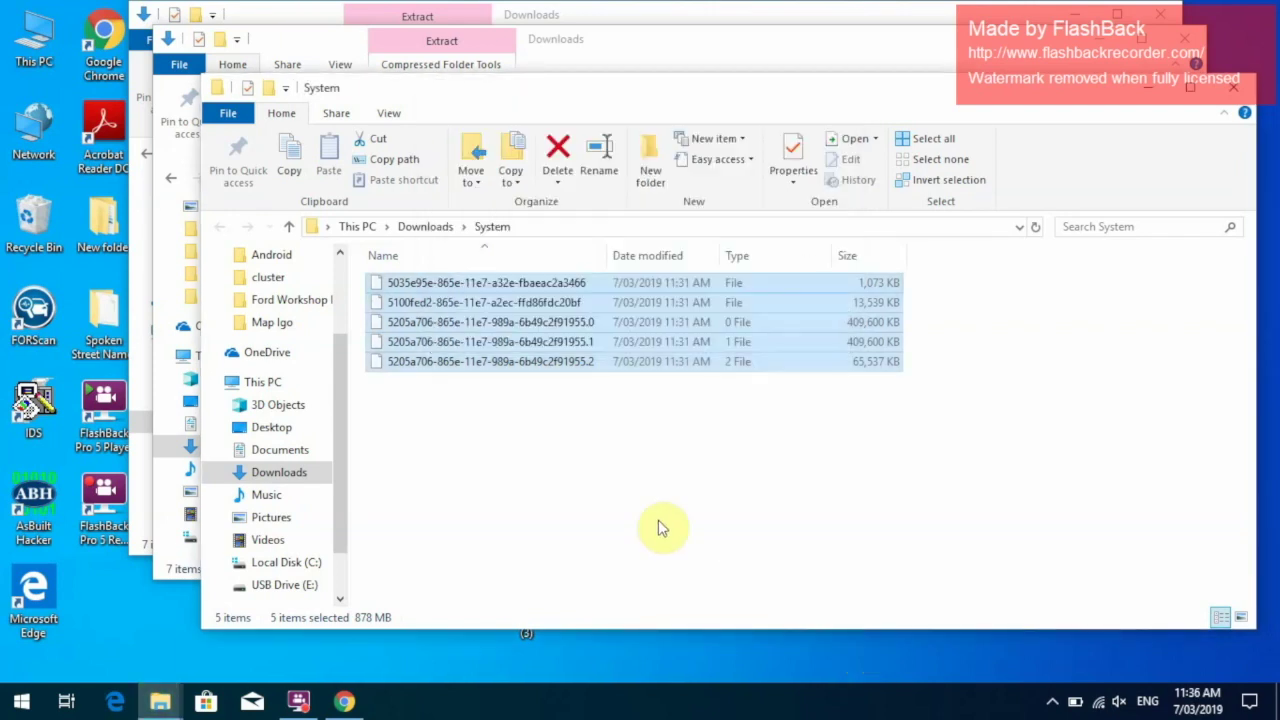
- Verify the five System files on USB Drive (E:), then eject it, leaving only C: and D:
left_click(246, 379)
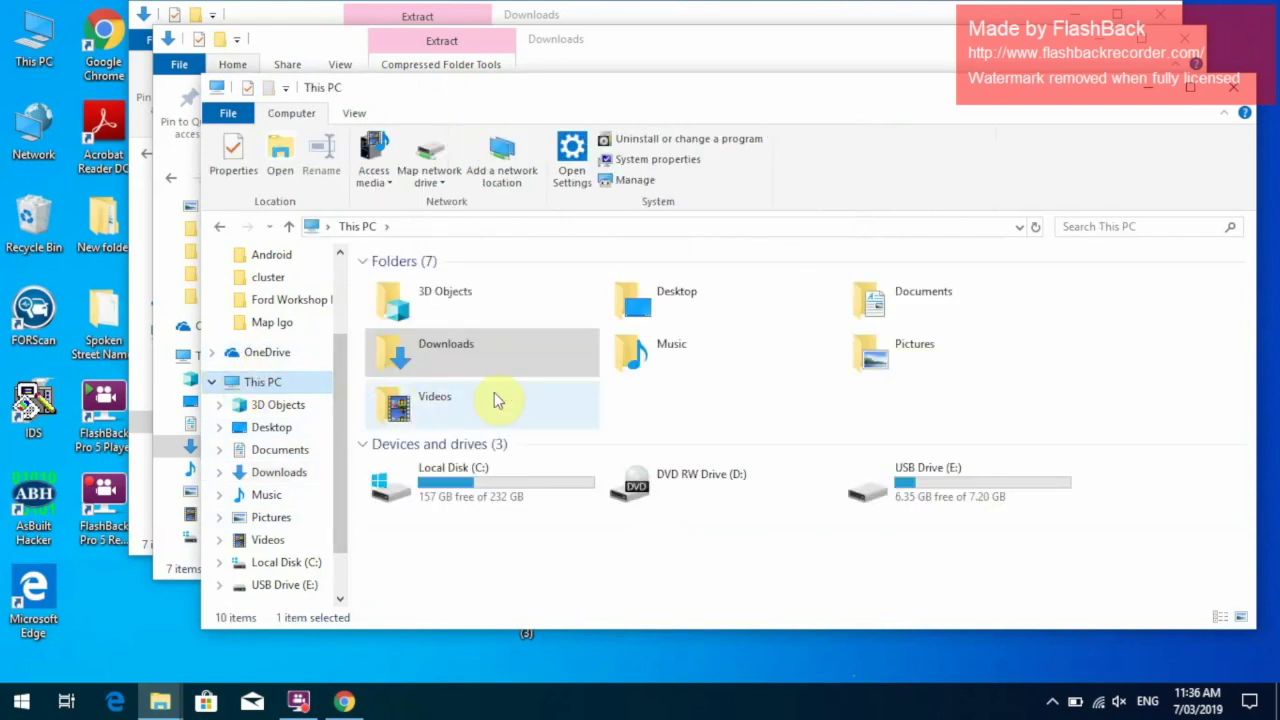
double_click(900, 488)
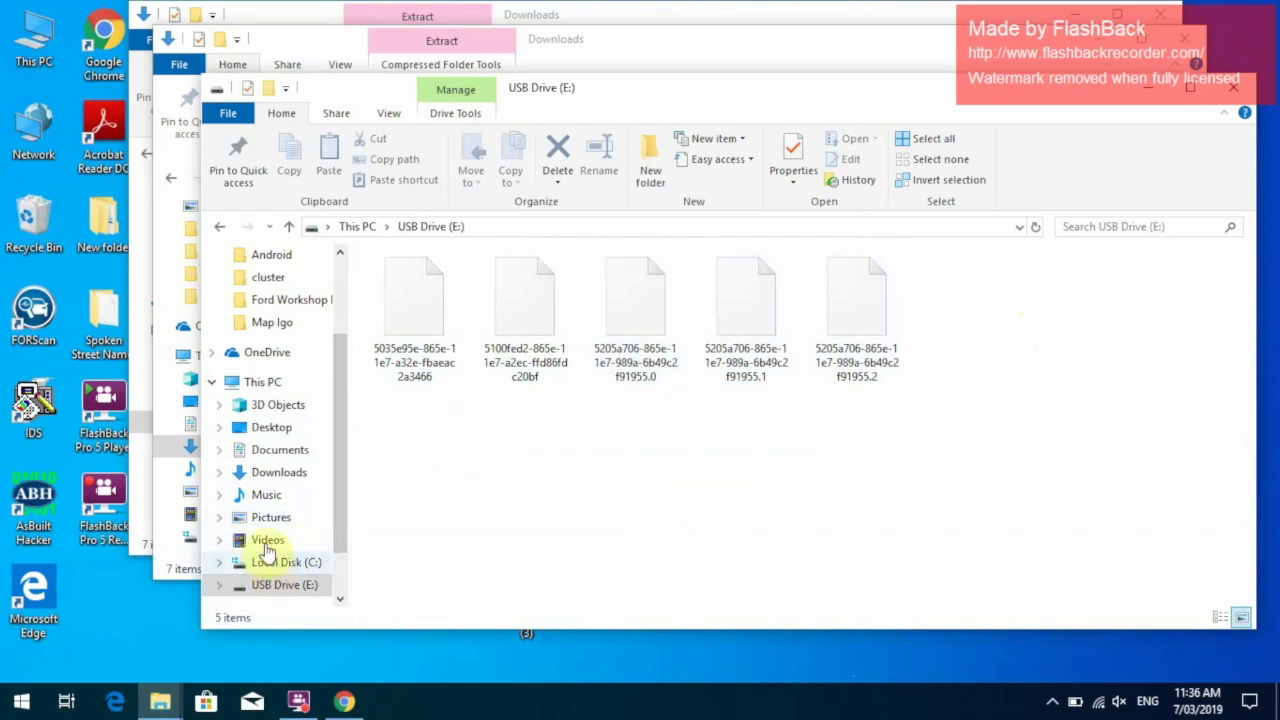
left_click(263, 383)
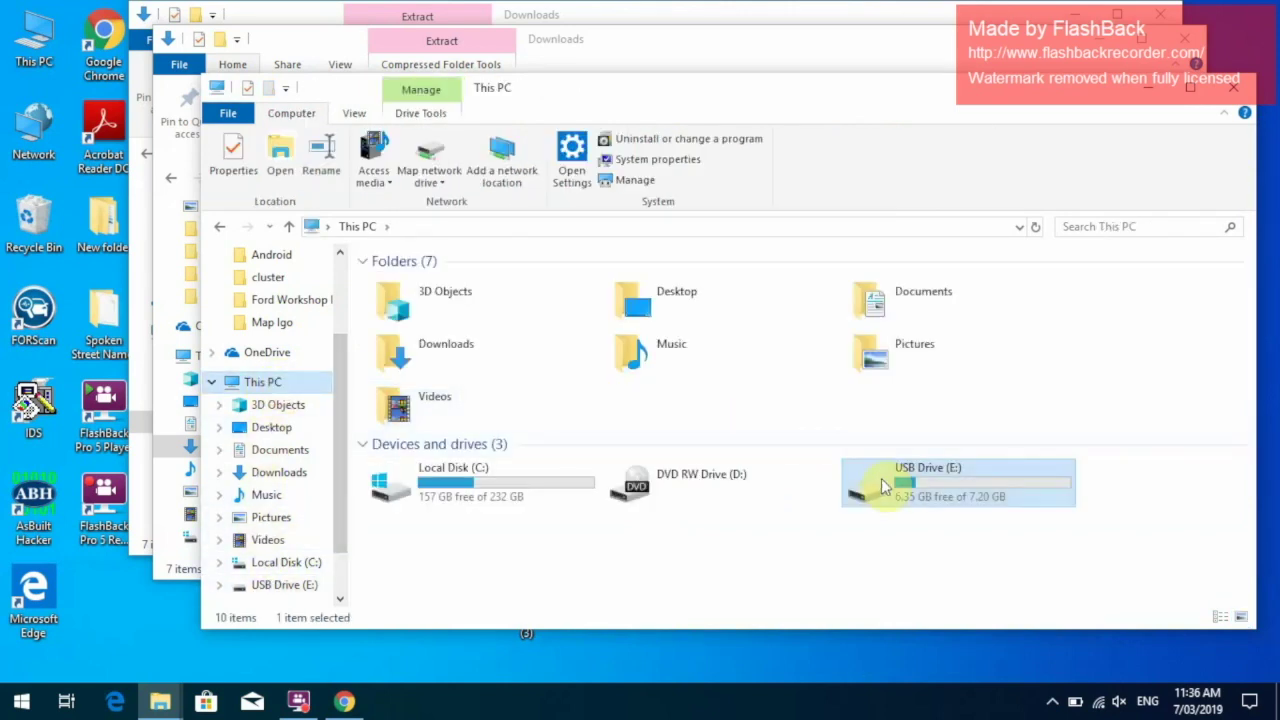
right_click(881, 484)
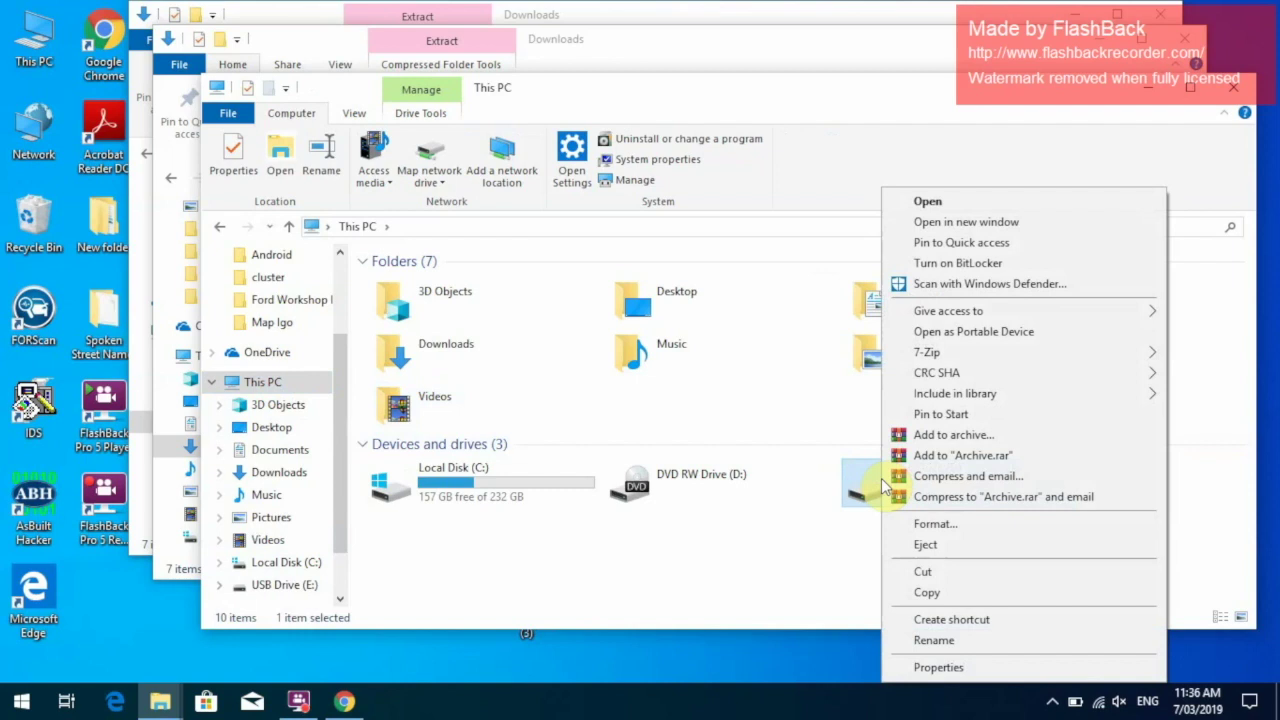
left_click(930, 545)
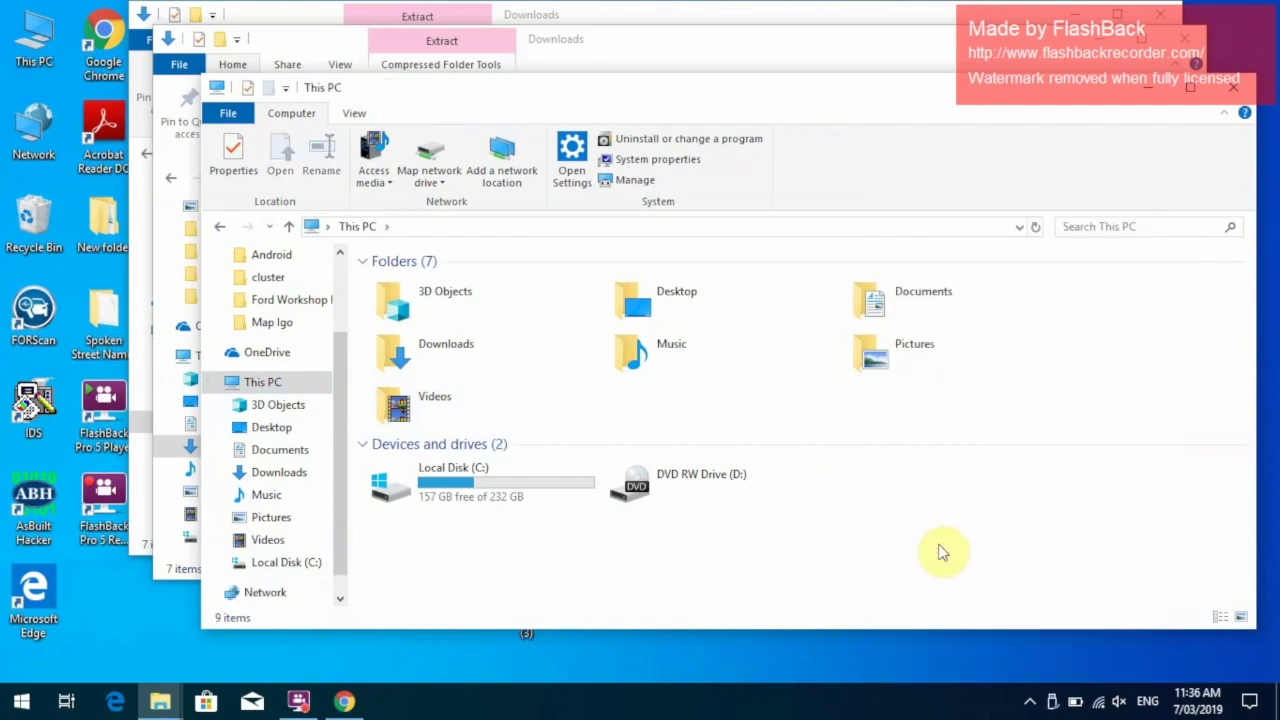